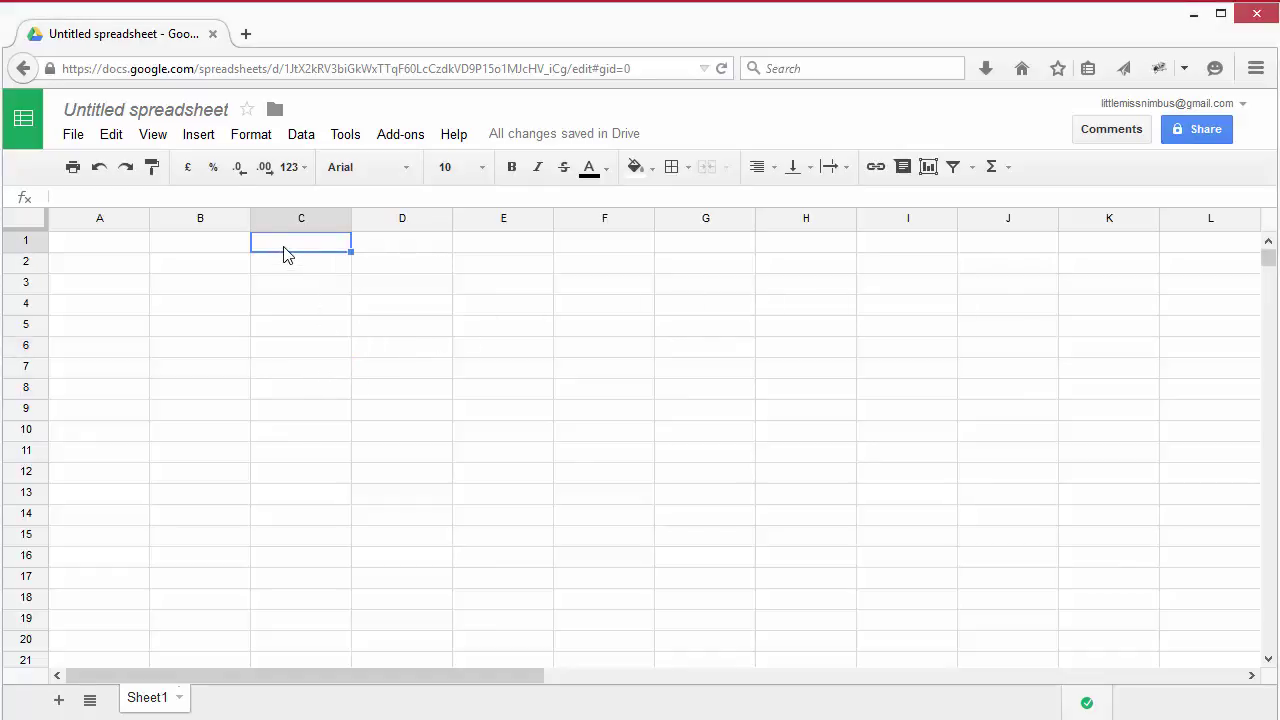
Enter the numbers 5, 45, 43, 78 and 2 down column C in cells C1 to C5.
type("5")
key("Return")
type("45")
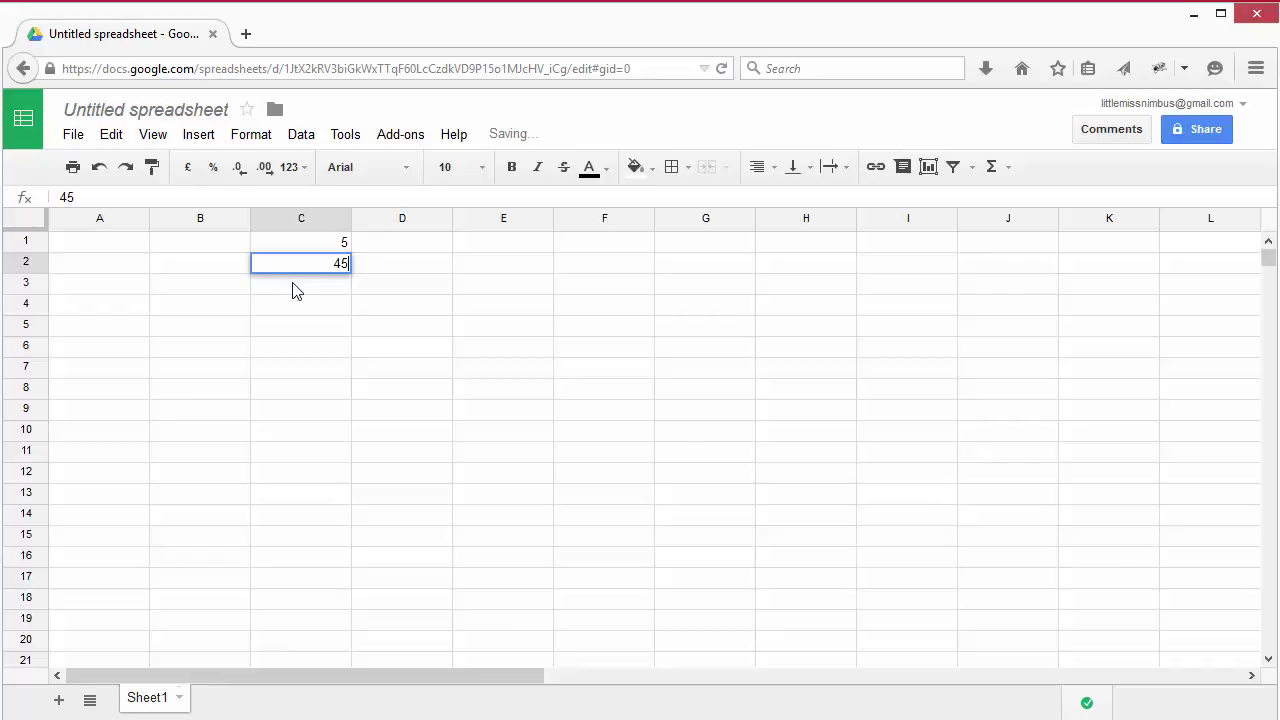
key("Return")
type("43")
key("Return")
type("78")
key("Return")
type("2")
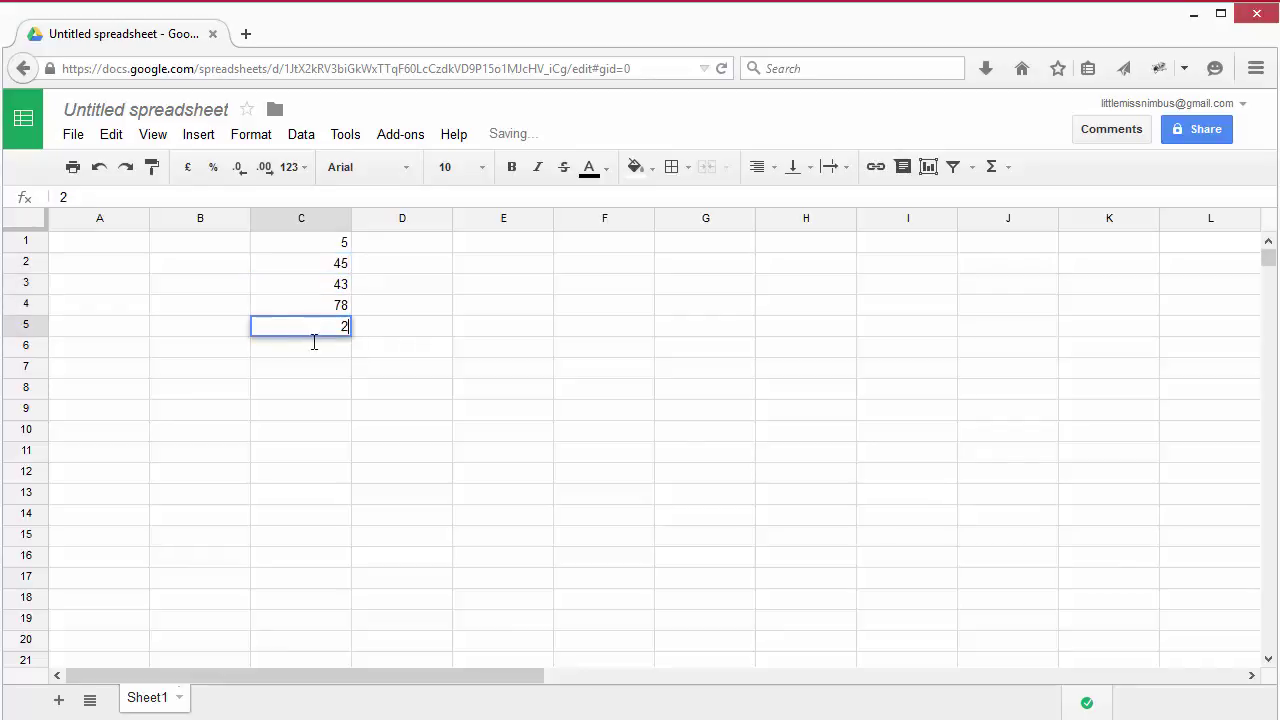
Total the five numbers with a SUM of C1:C5 in cell C8.
left_click(333, 394)
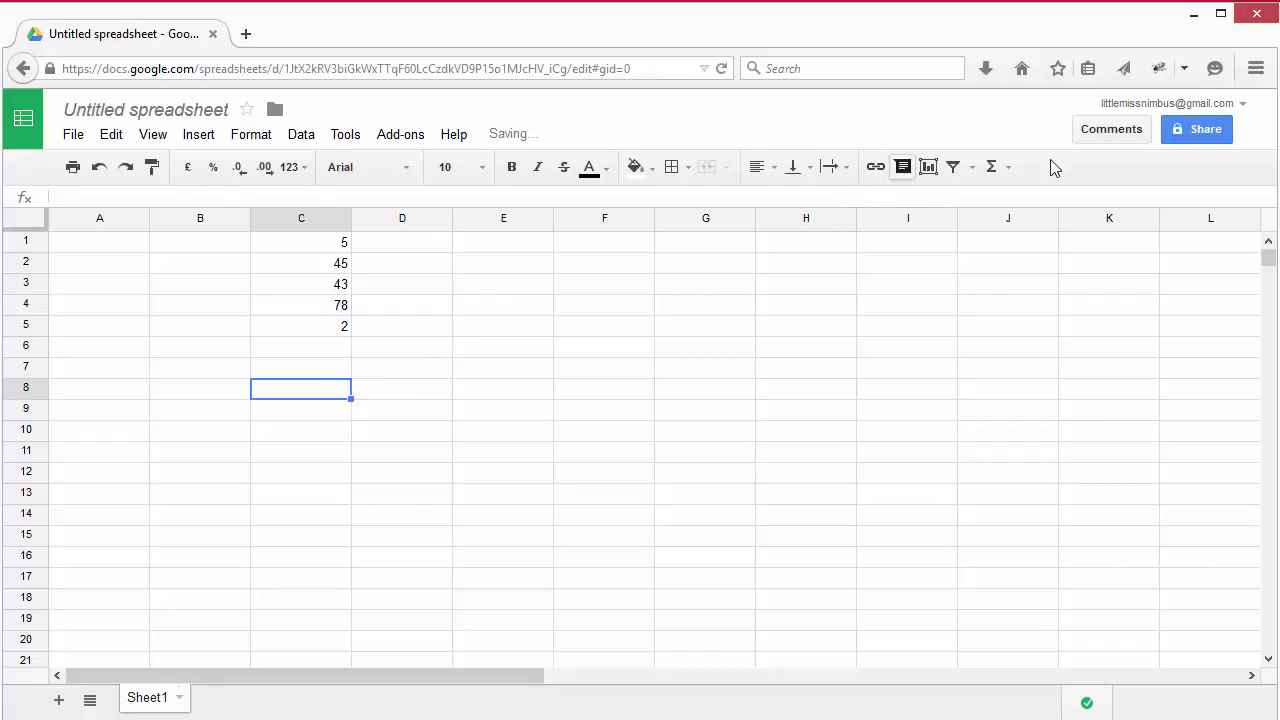
left_click(994, 166)
left_click(1010, 201)
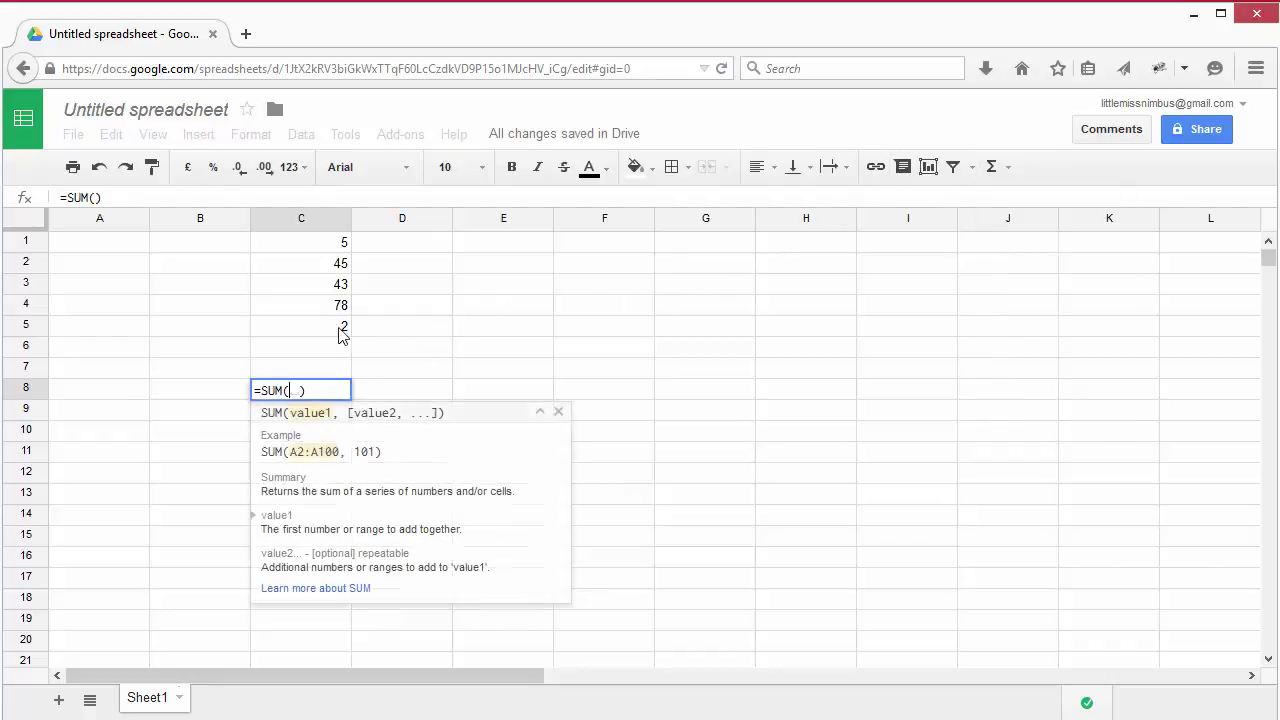
left_click_drag(340, 326, 340, 243)
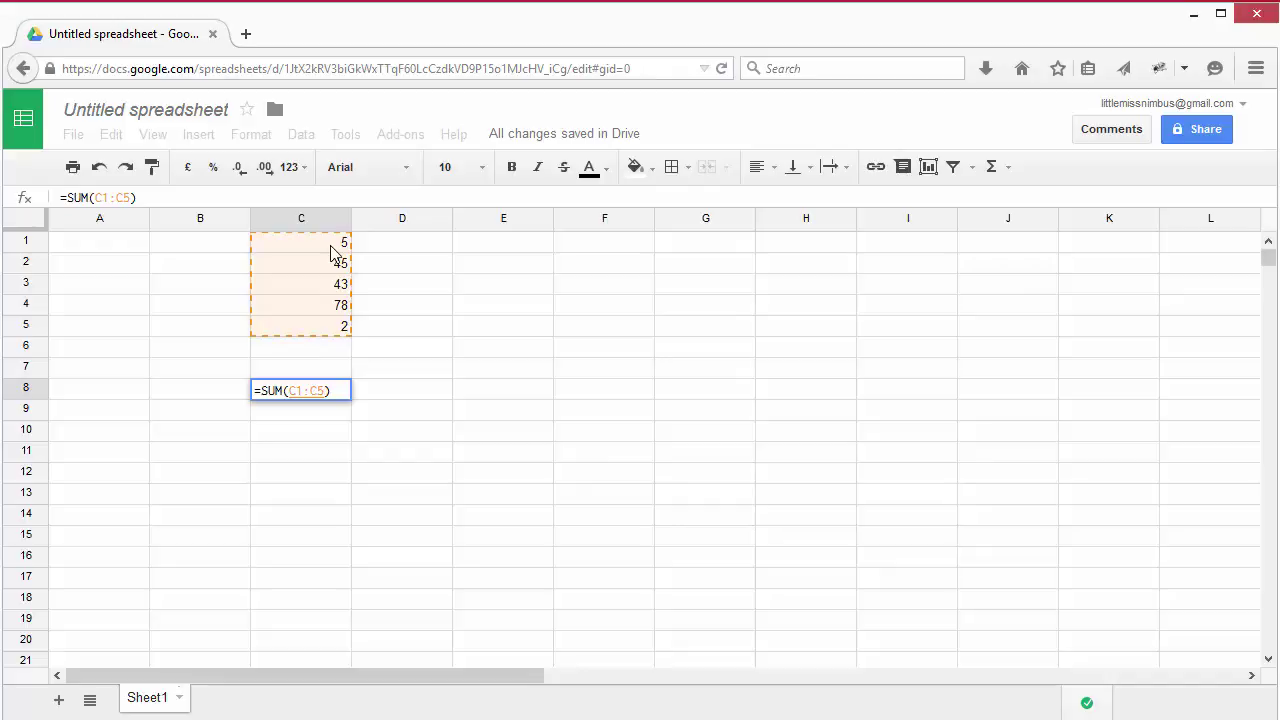
key("Return")
left_click(405, 490)
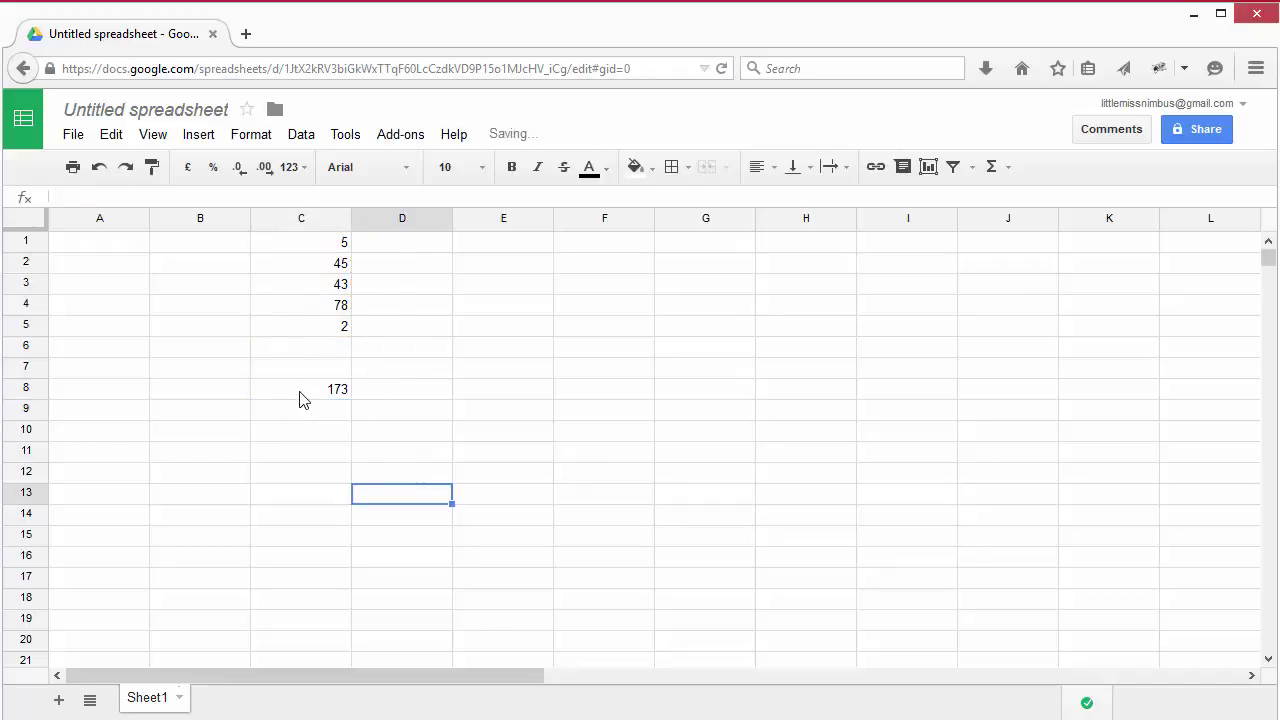
Format cells C3 and C5 as plain text.
left_click(320, 329)
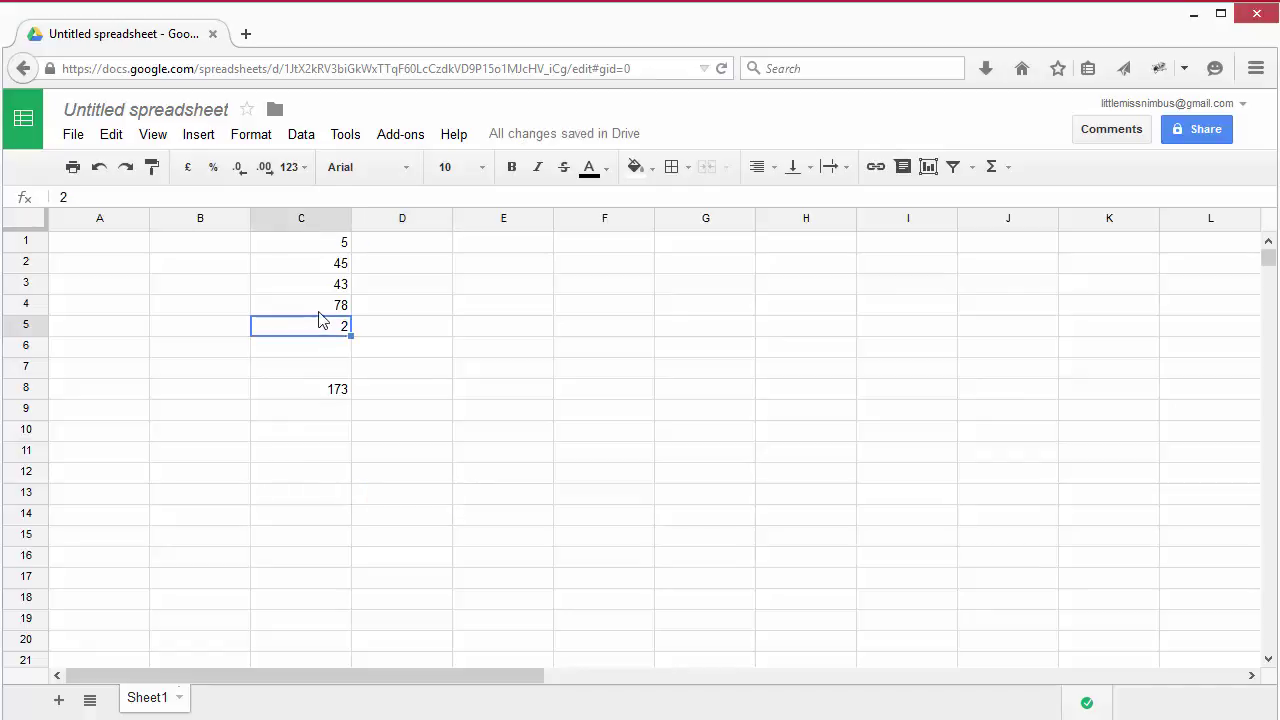
left_click(322, 291, "ctrl")
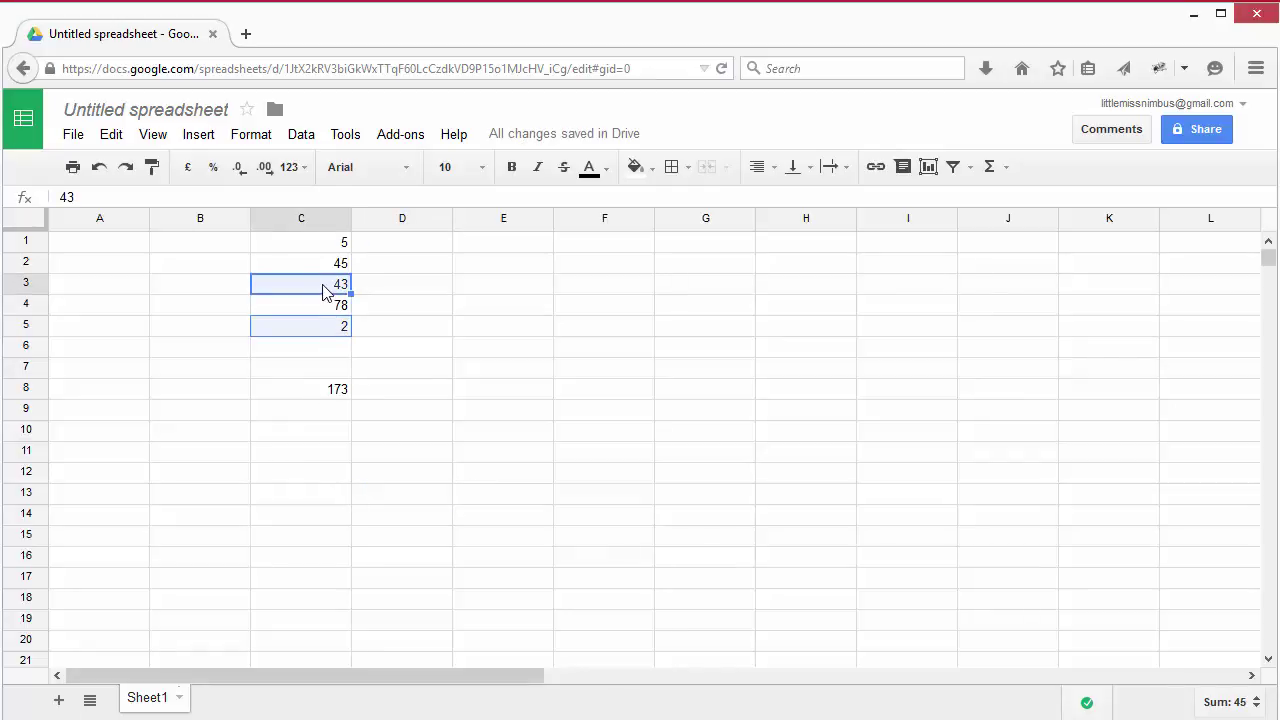
left_click(248, 136)
mouse_move(276, 172)
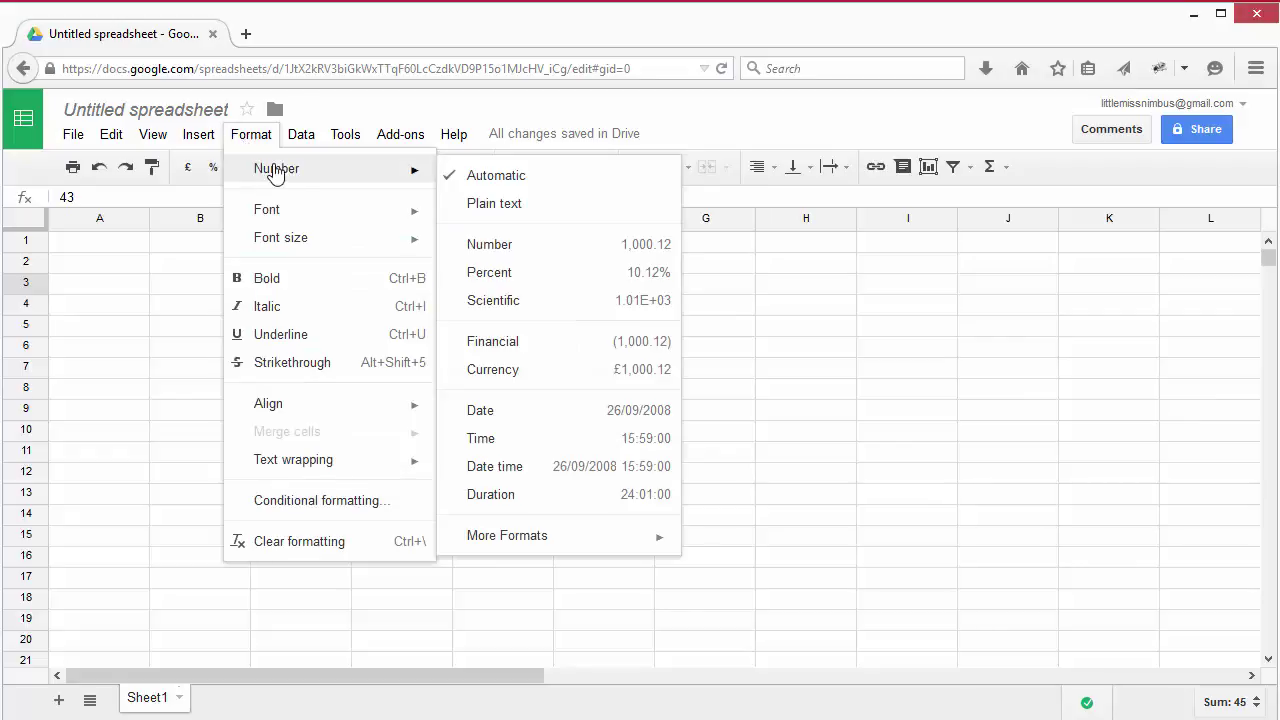
left_click(516, 205)
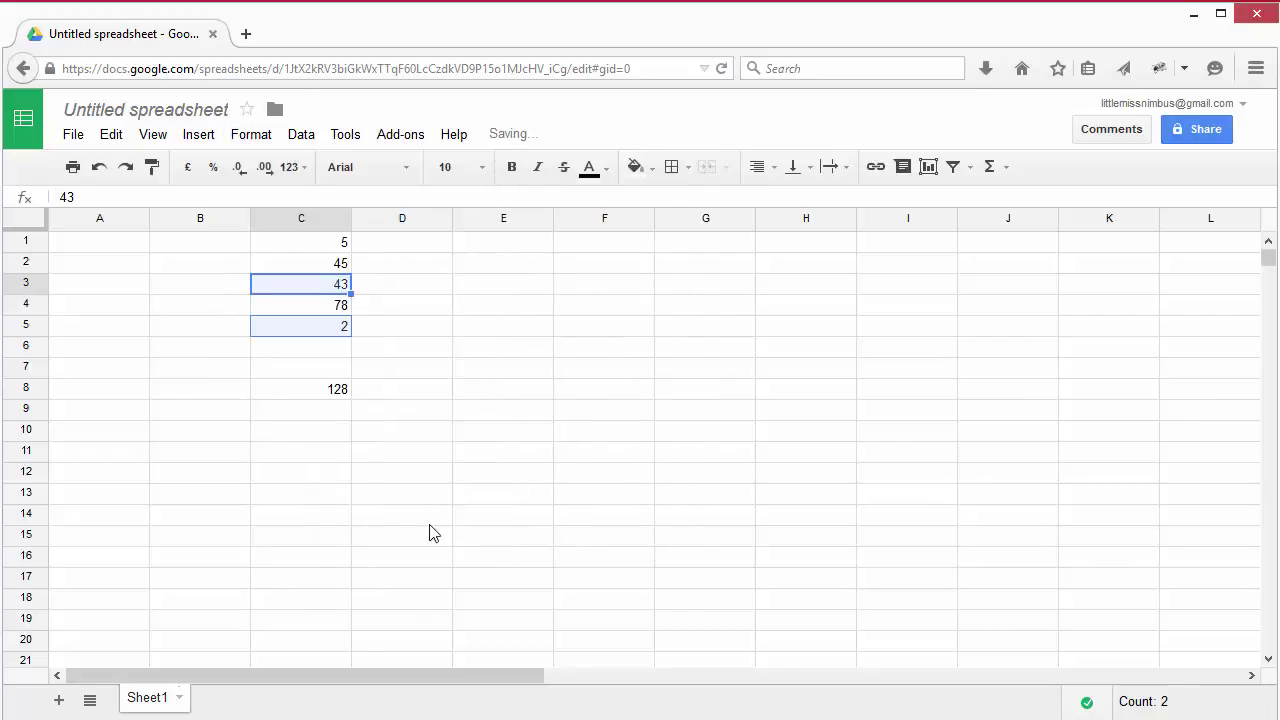
Clear the total in C8 and sort the sheet by column C, A → Z.
left_click(303, 395)
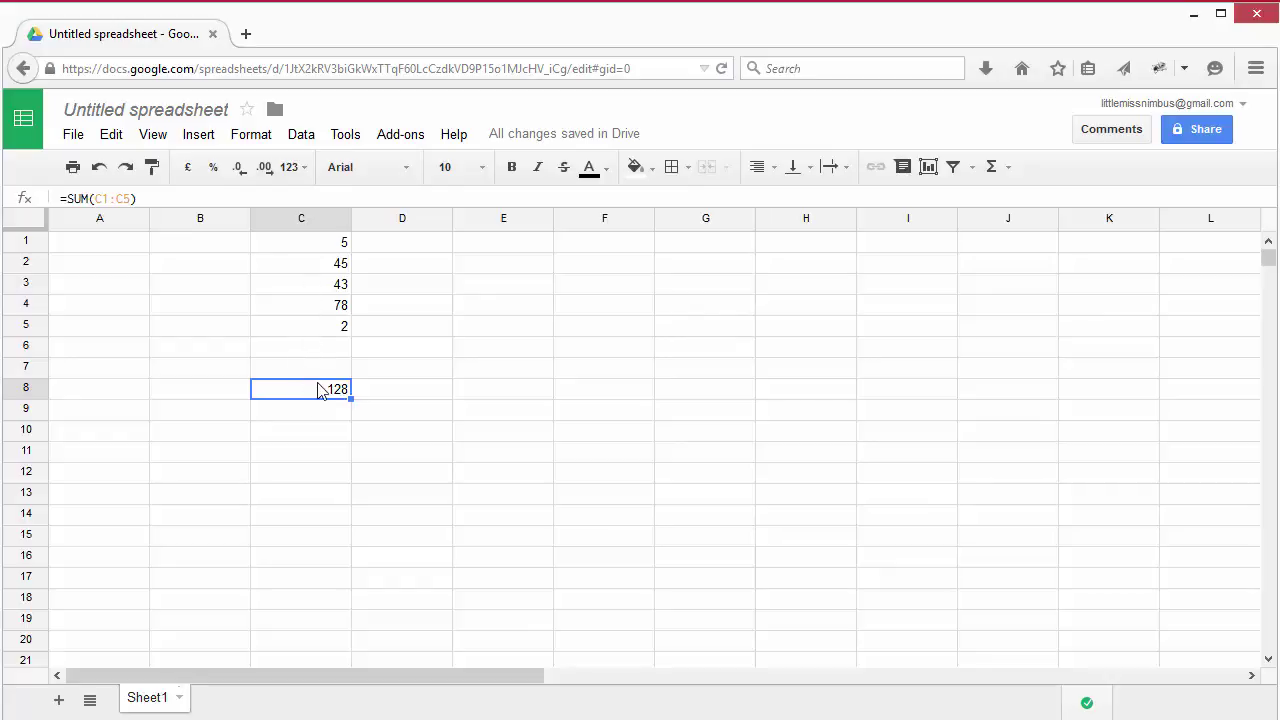
key("Delete")
left_click(319, 220)
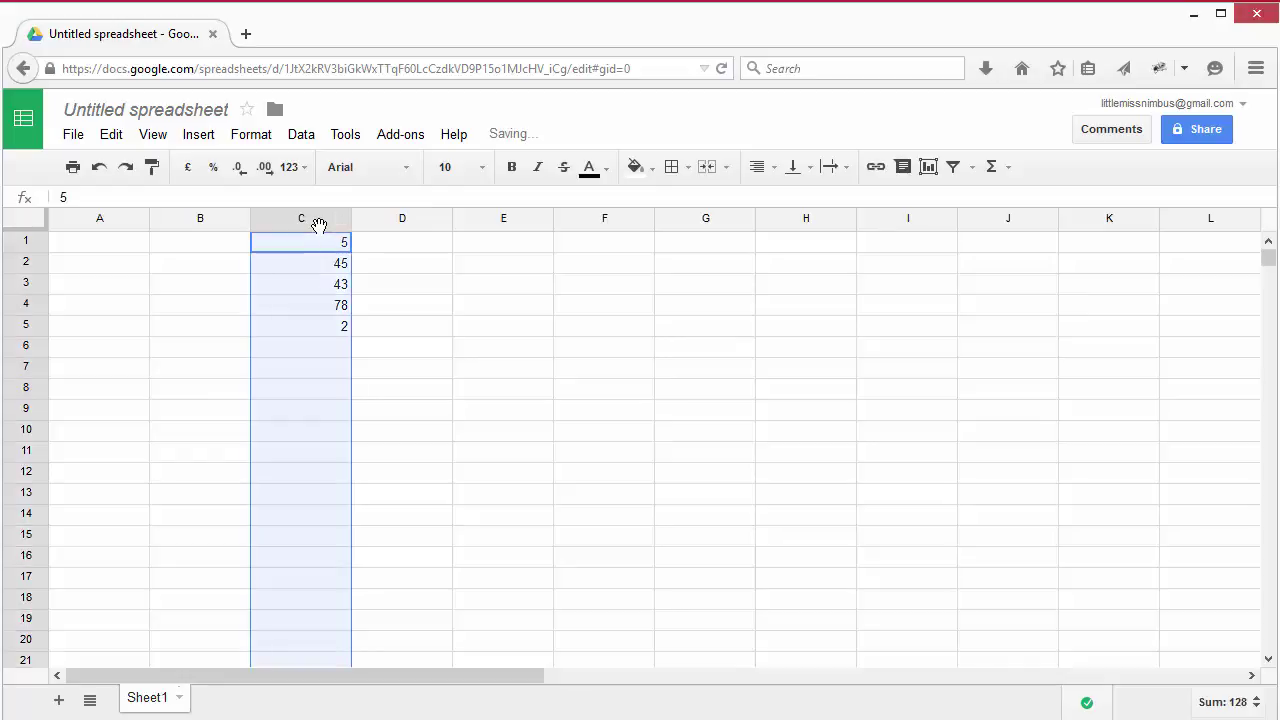
left_click(312, 136)
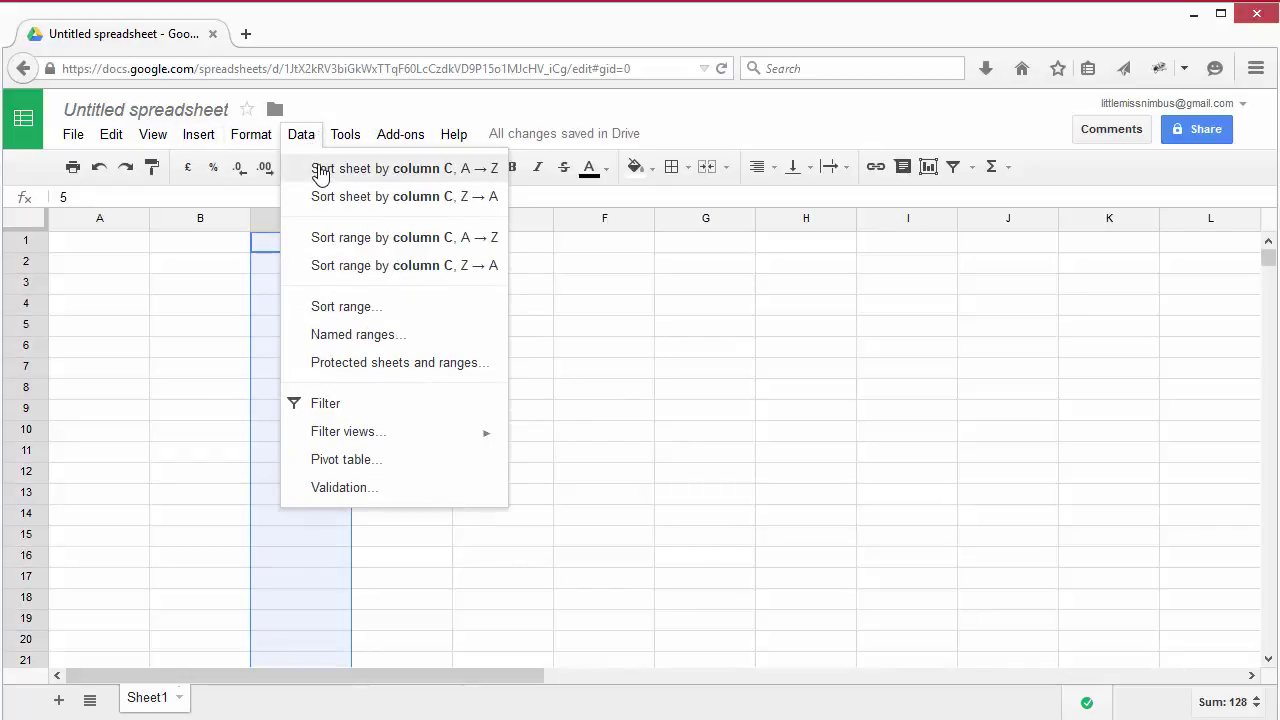
left_click(320, 172)
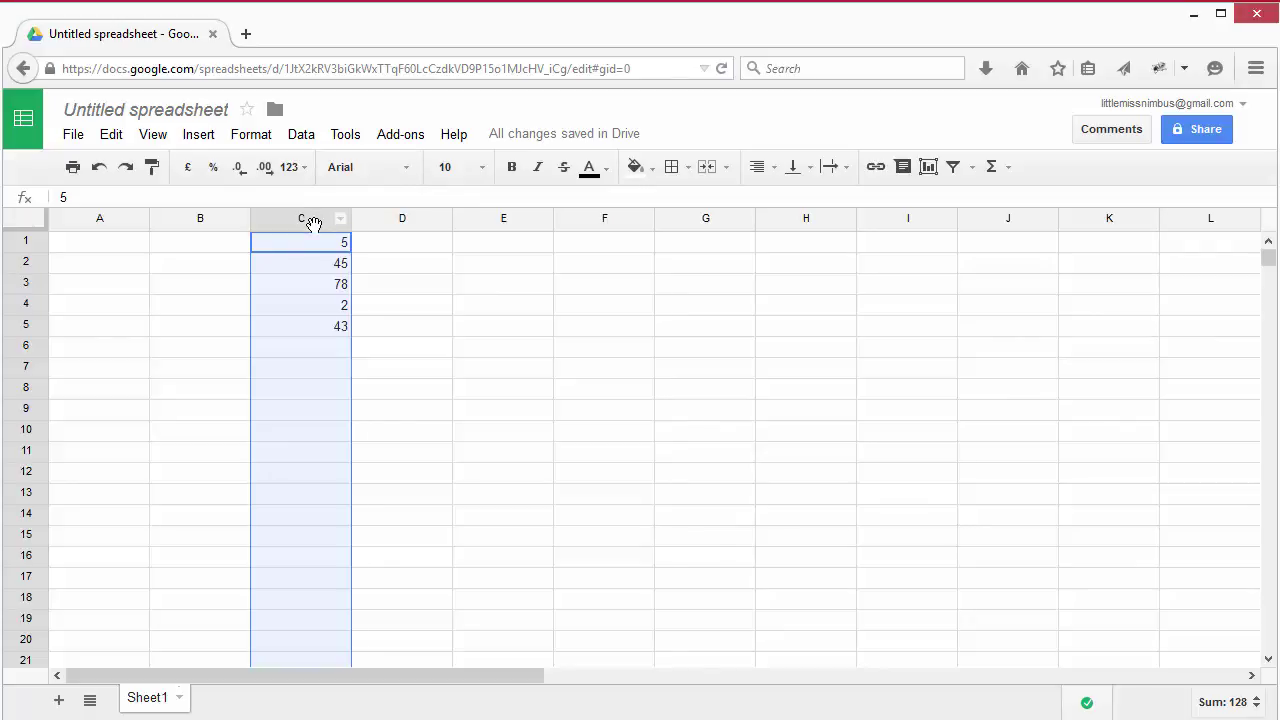
left_click(371, 323)
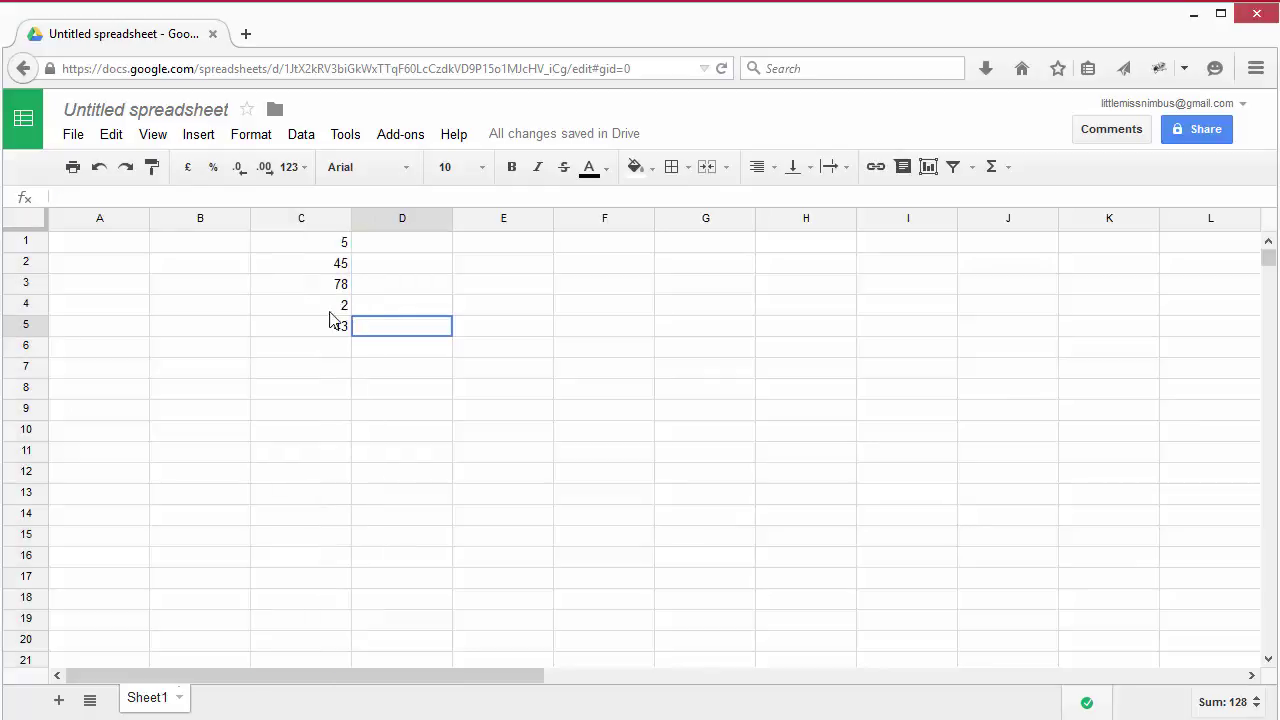
Apply the Number format to the text-formatted cells C4:C5.
left_click(314, 312)
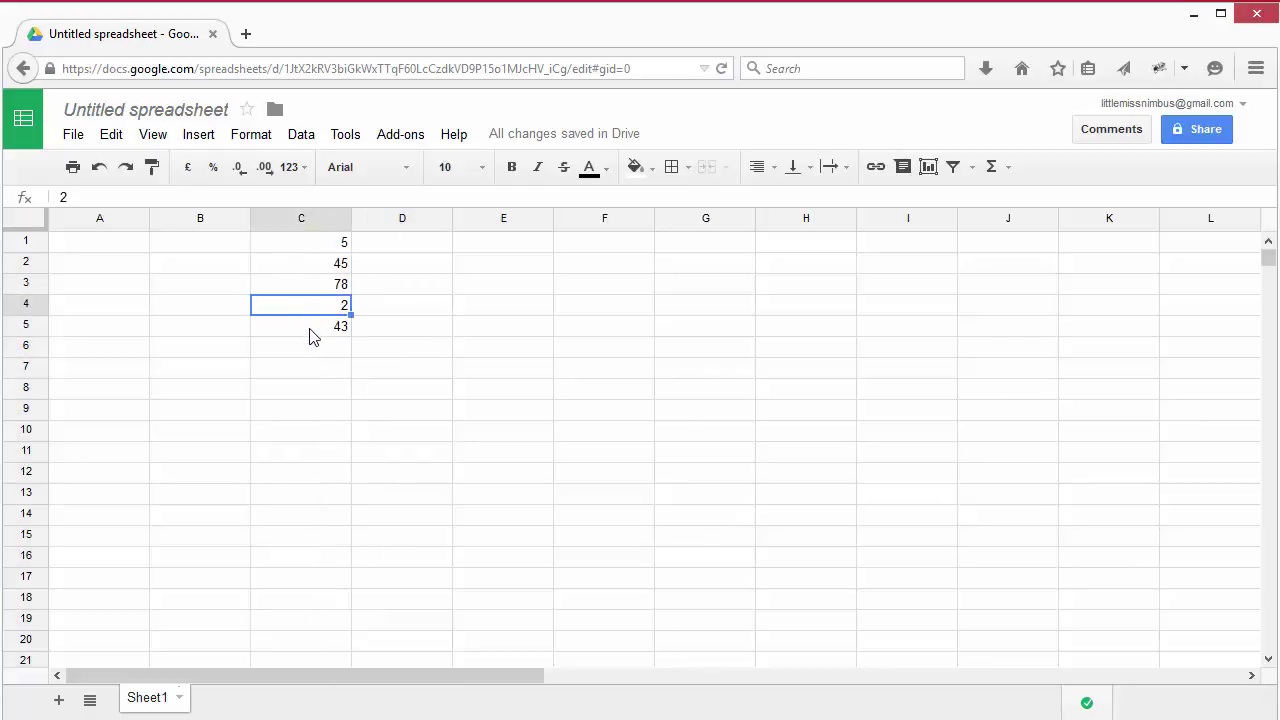
left_click(314, 337, "shift")
left_click(251, 134)
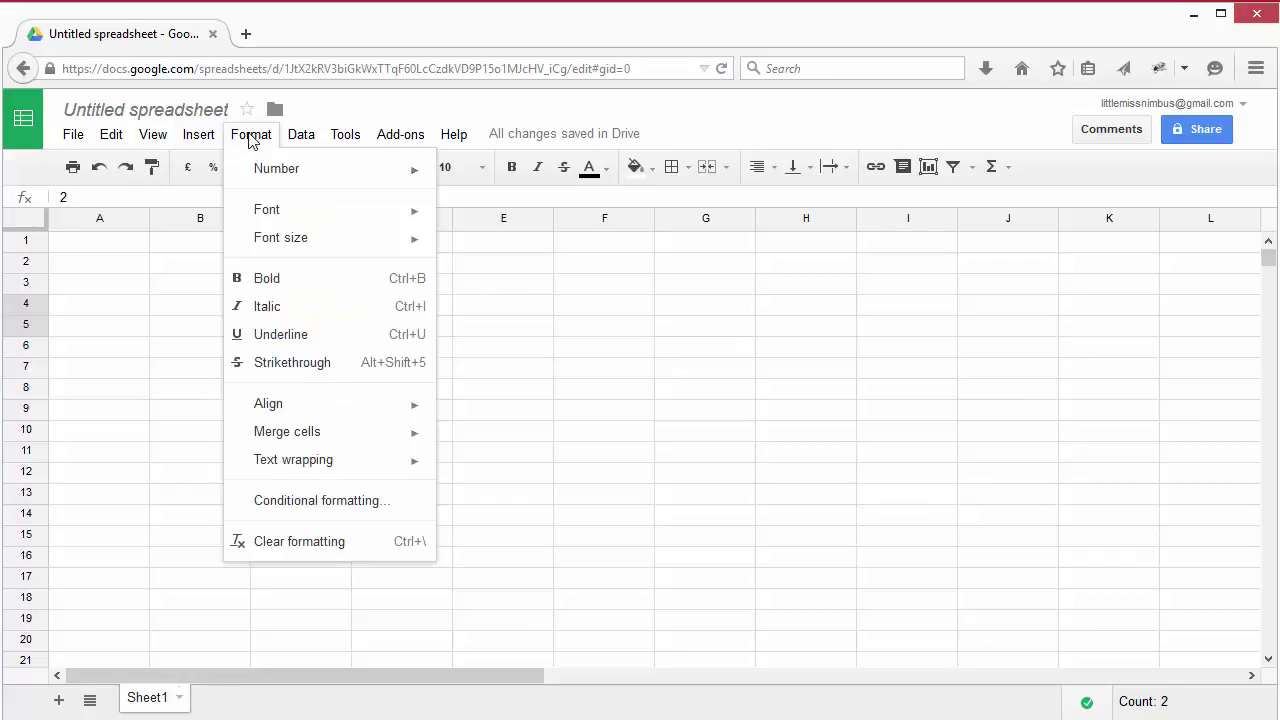
mouse_move(277, 175)
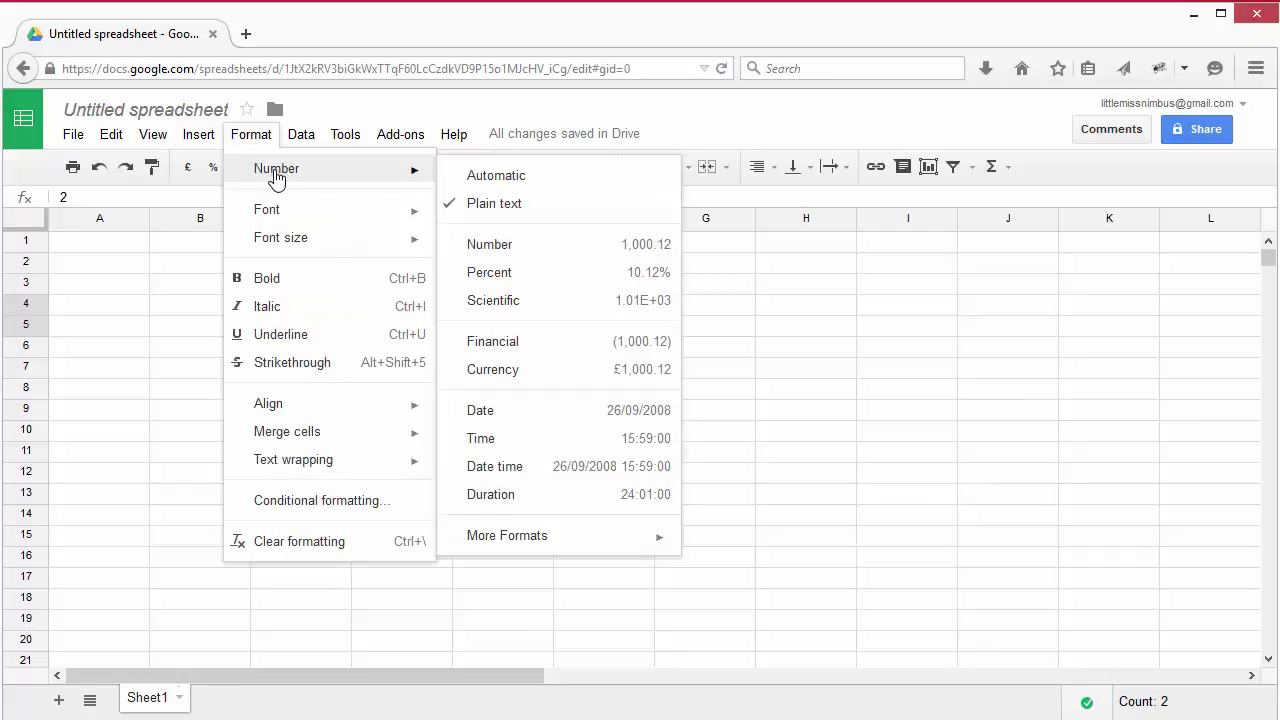
left_click(489, 244)
Add the formula =SUM(C1:C5) in cell C8.
left_click(326, 390)
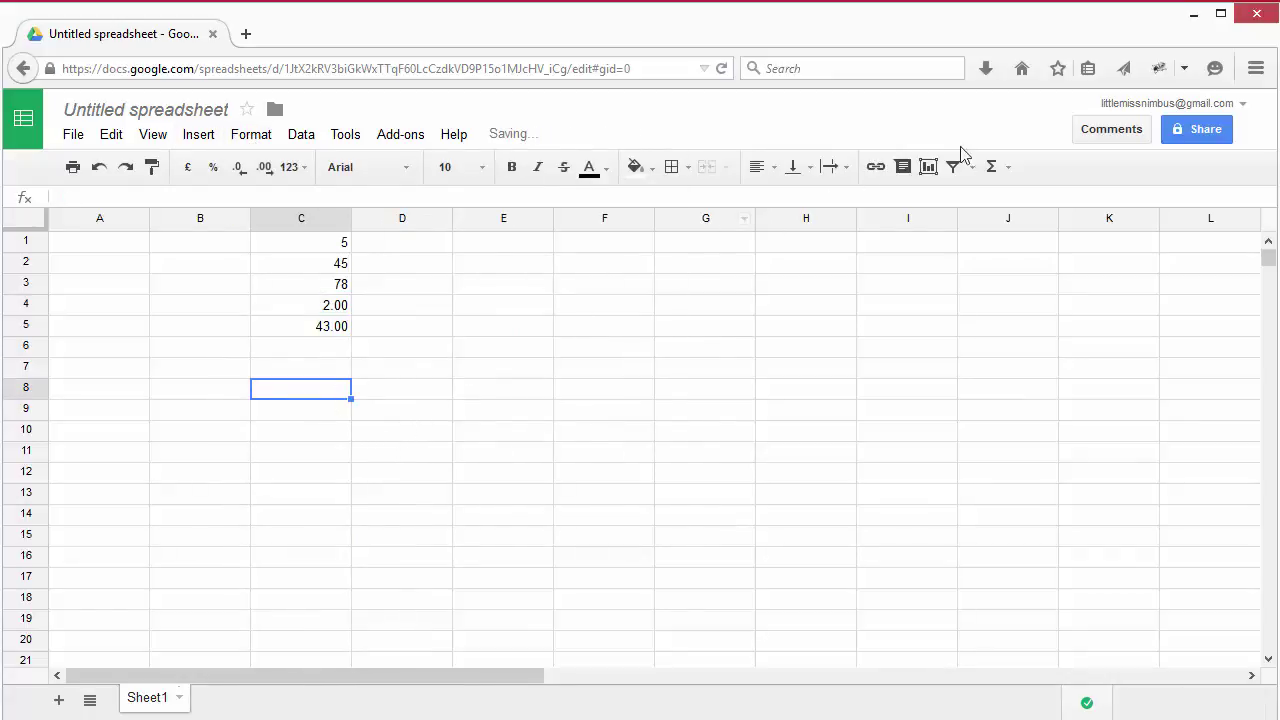
left_click(992, 167)
left_click(1003, 203)
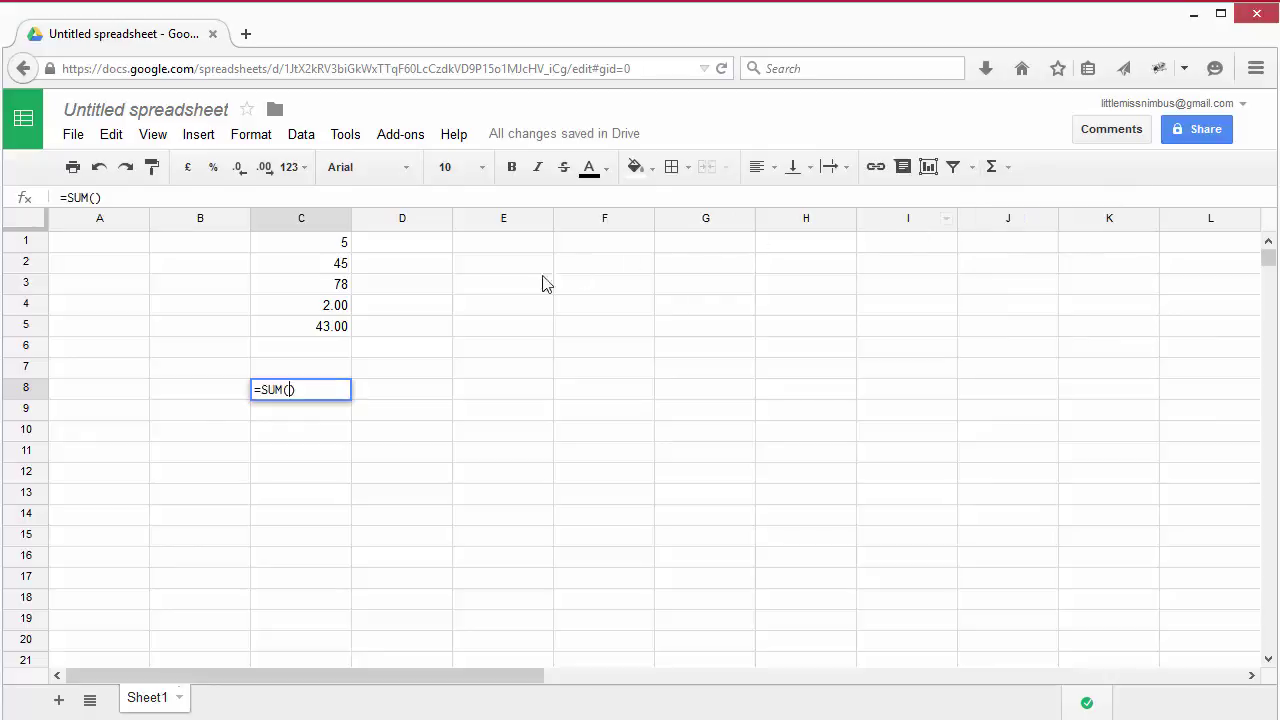
left_click(333, 328)
left_click_drag(325, 263, 312, 246)
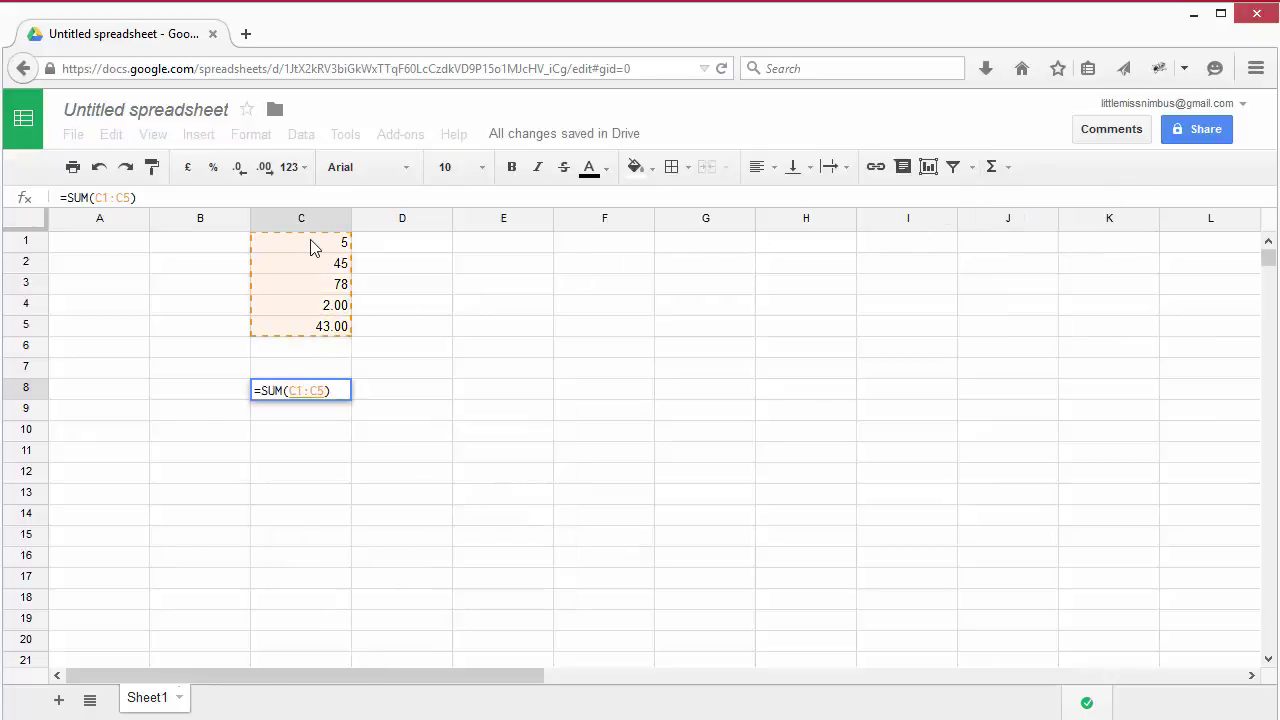
key("Return")
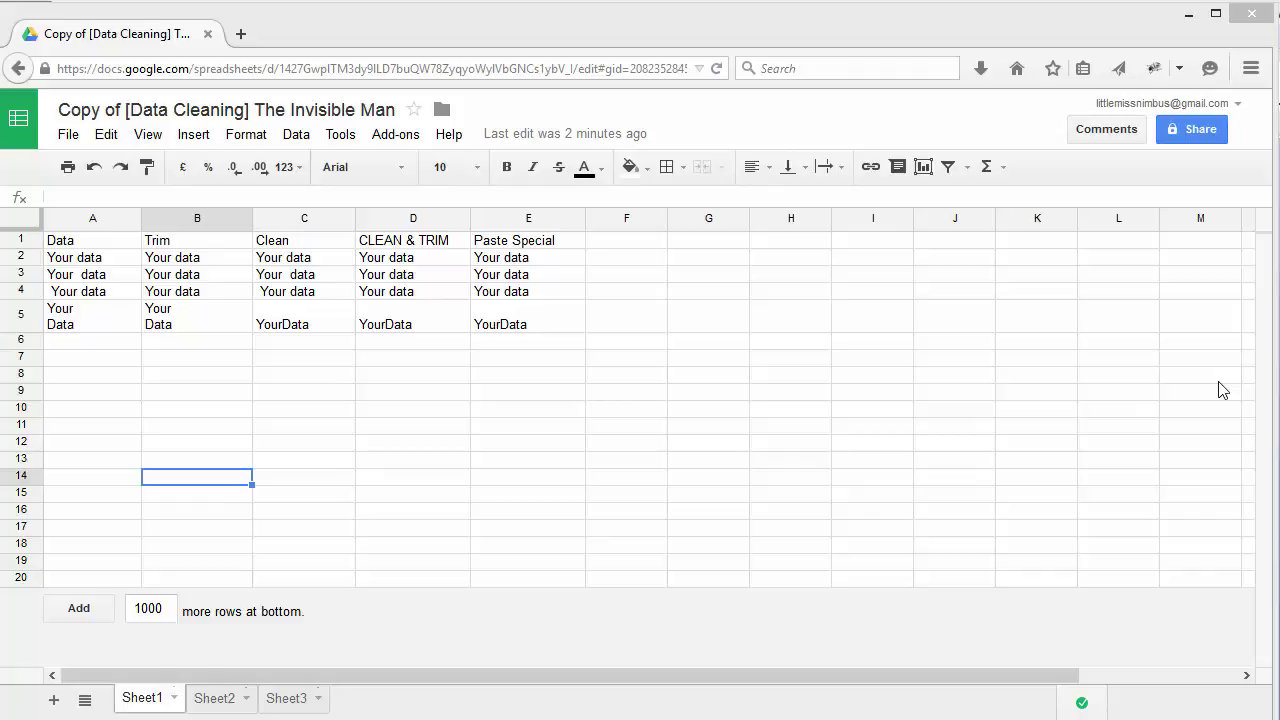
In the data cleaning spreadsheet, compare the raw entries in column A with the Trim, Clean, CLEAN & TRIM and Paste Special columns.
left_click(208, 378)
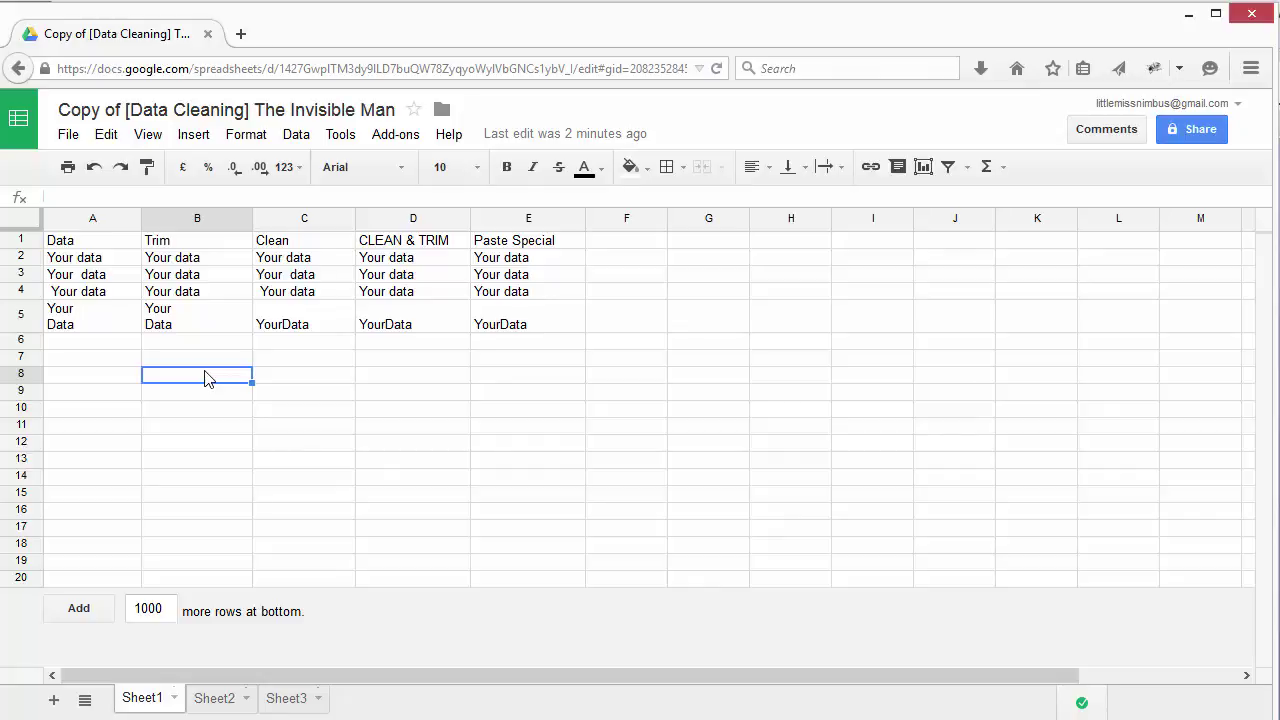
left_click(117, 277)
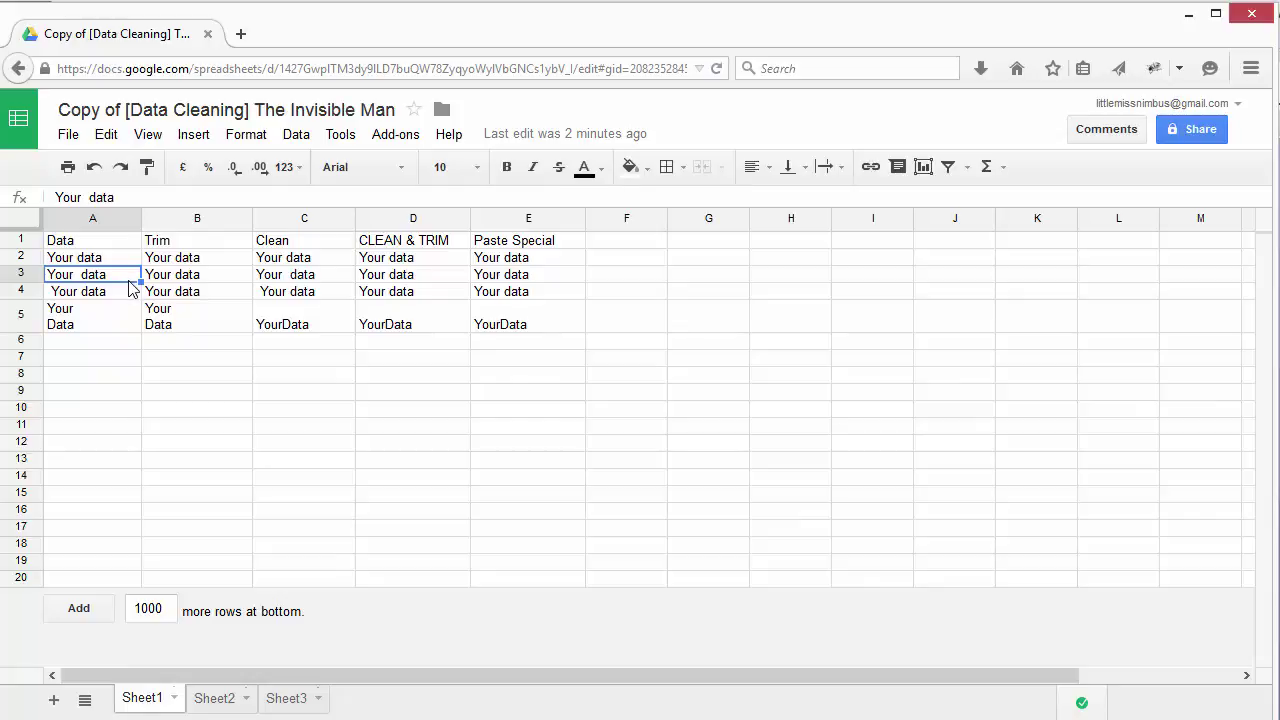
left_click(112, 263)
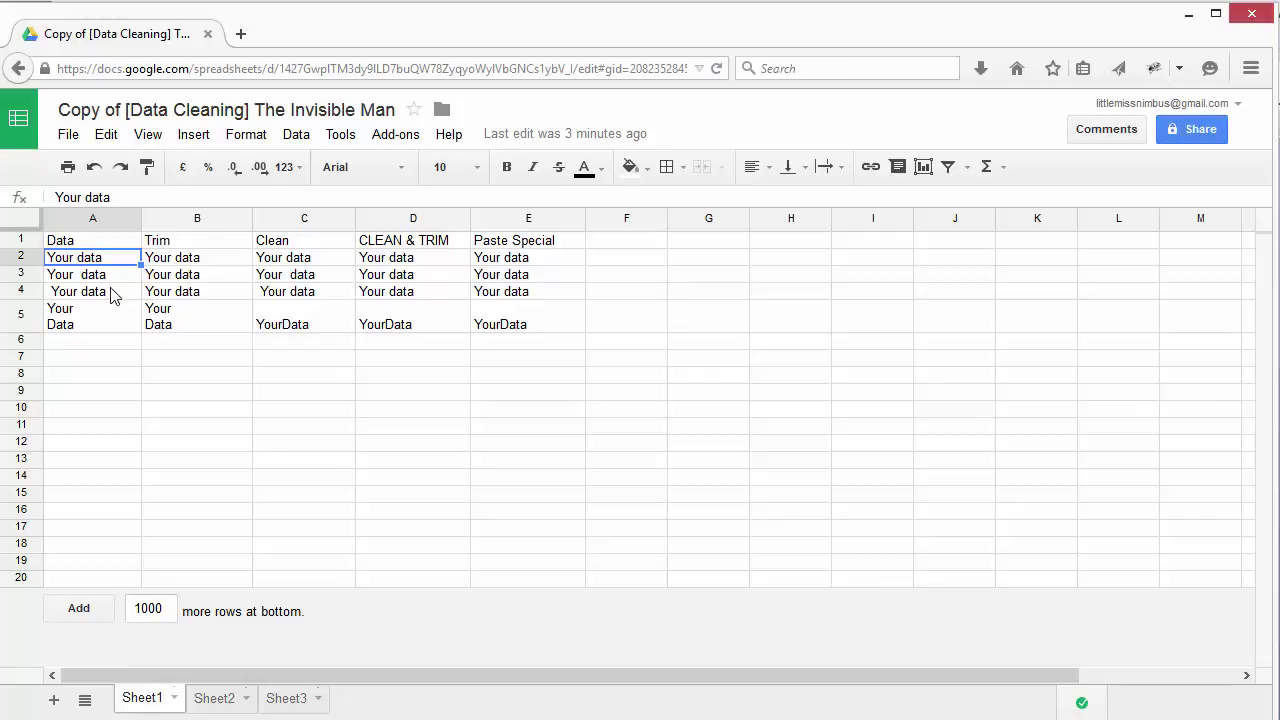
left_click(190, 245)
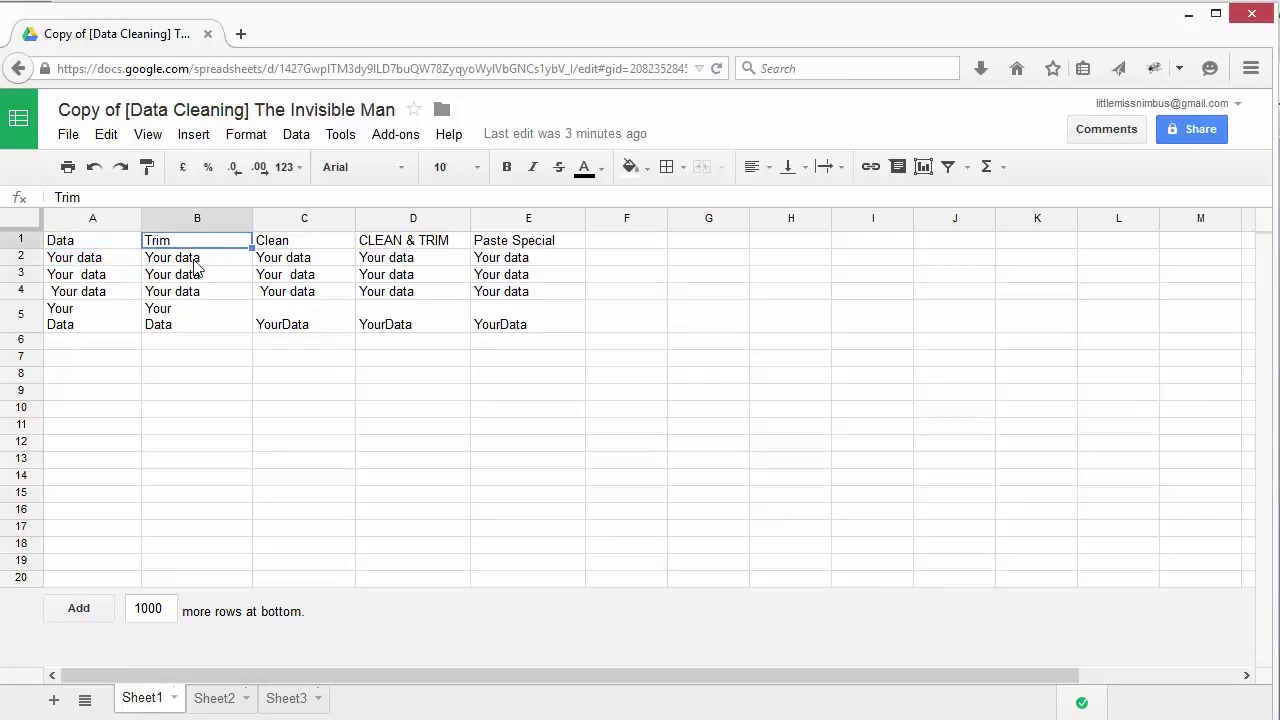
left_click(196, 274)
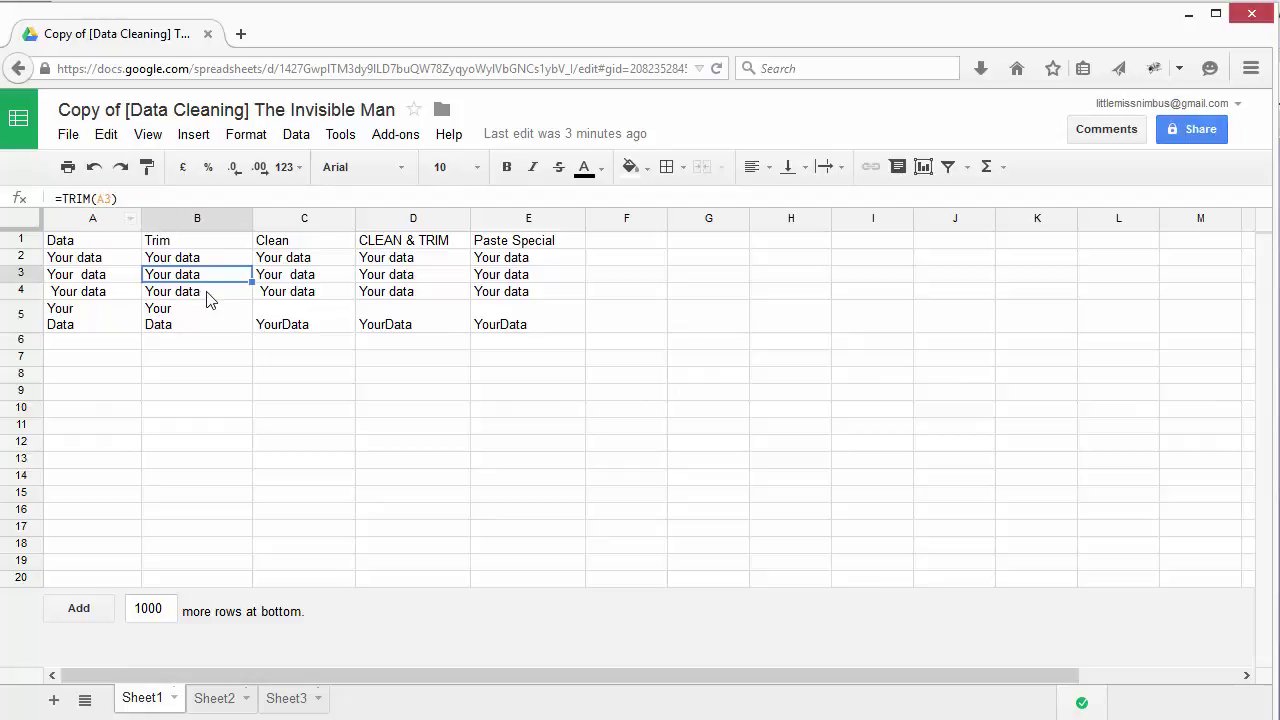
left_click(318, 262)
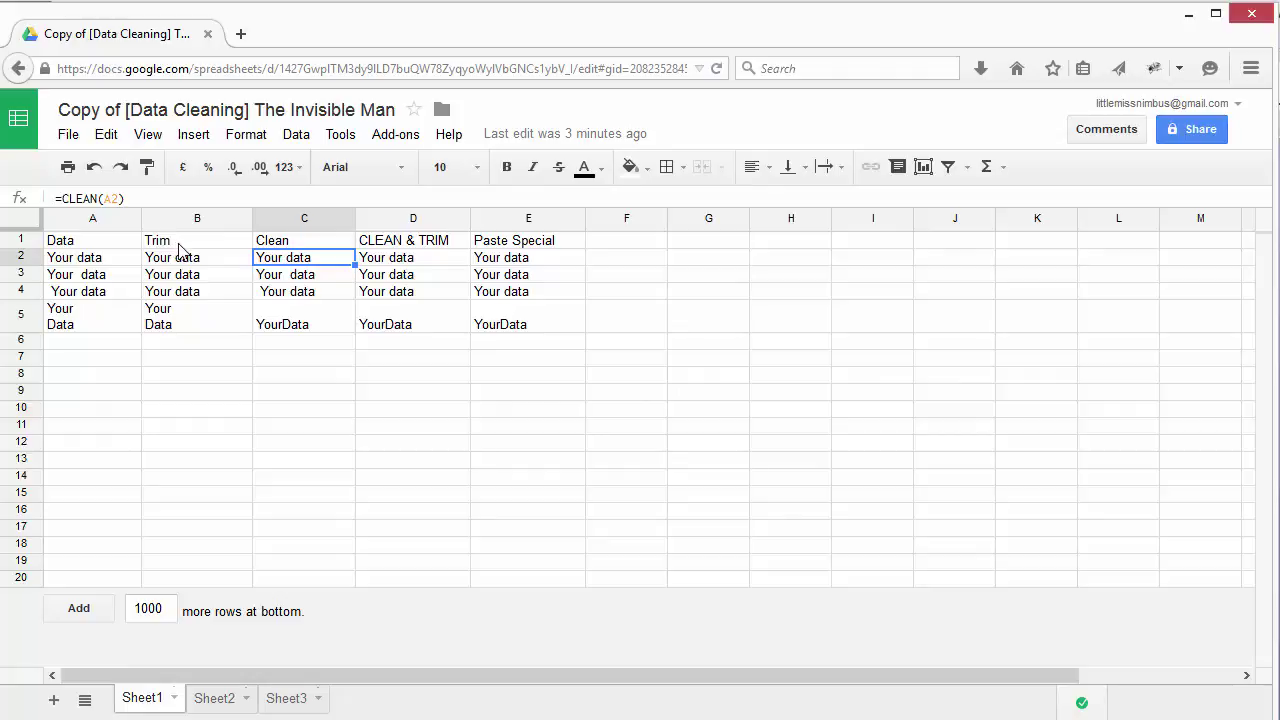
left_click(287, 293)
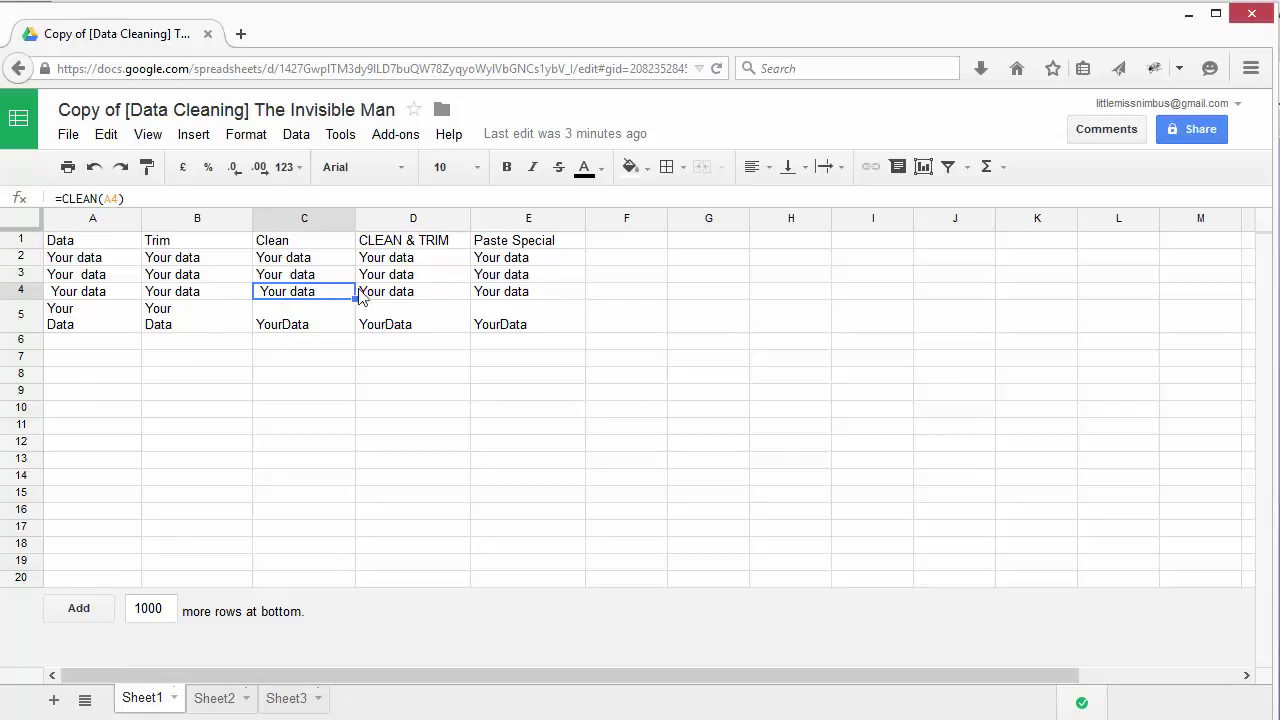
left_click(406, 262)
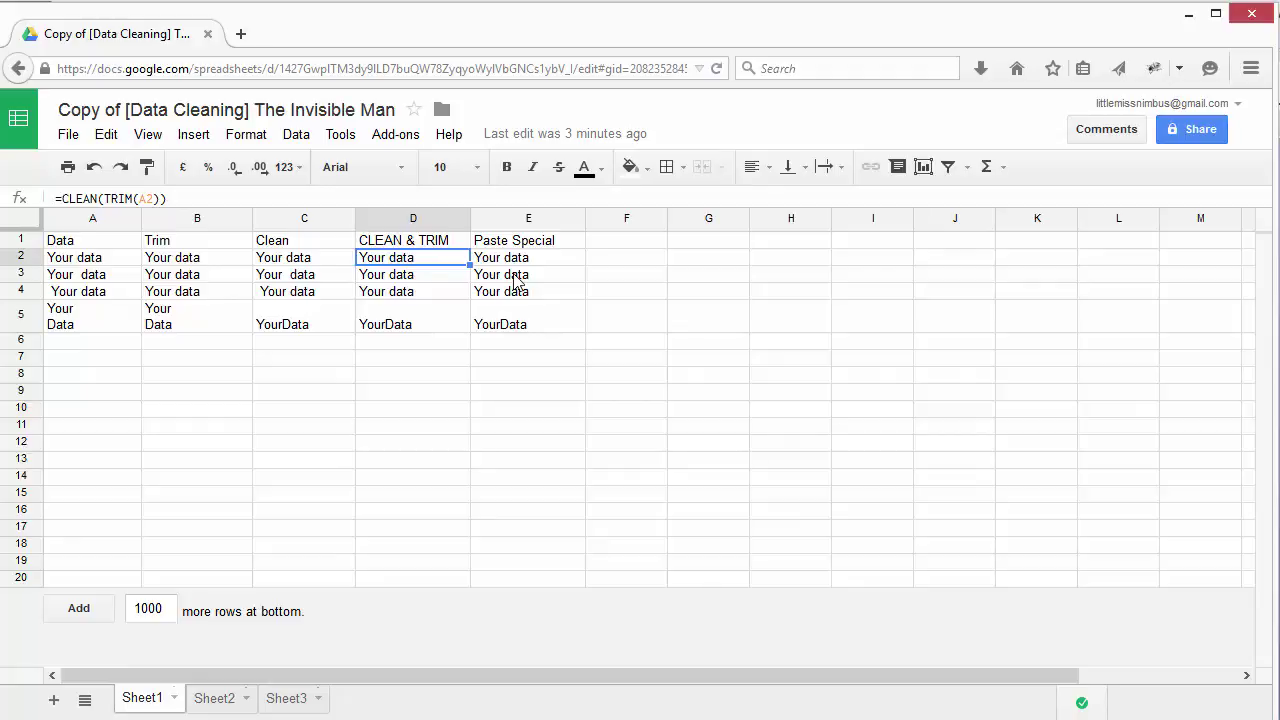
left_click(388, 292)
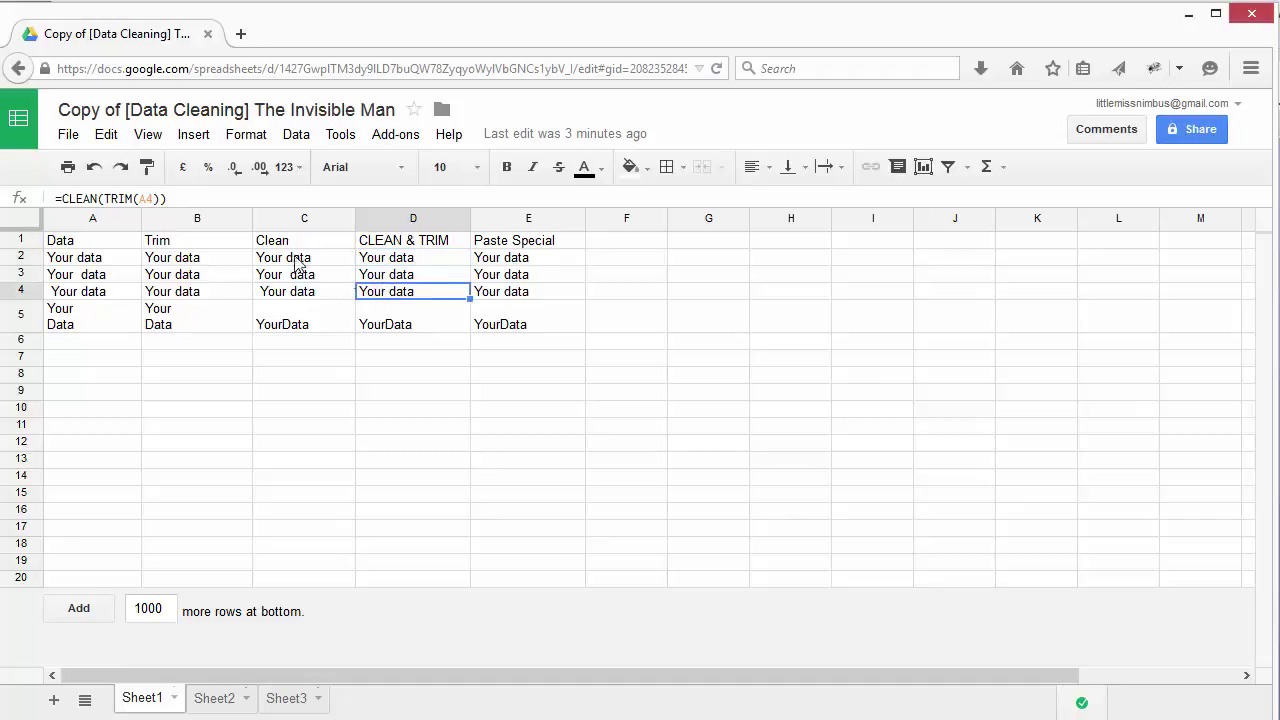
left_click(510, 275)
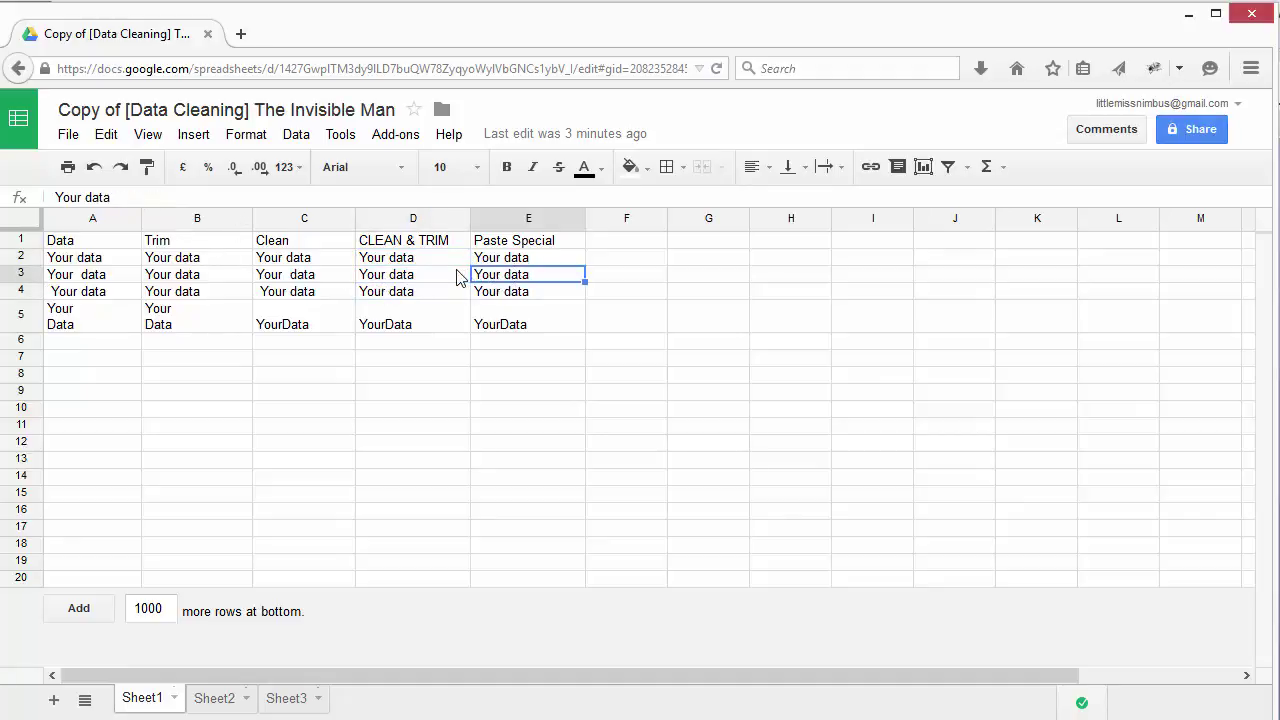
Copy the cleaned entries in D2:D4 and paste them as values only starting at G3.
left_click(419, 263)
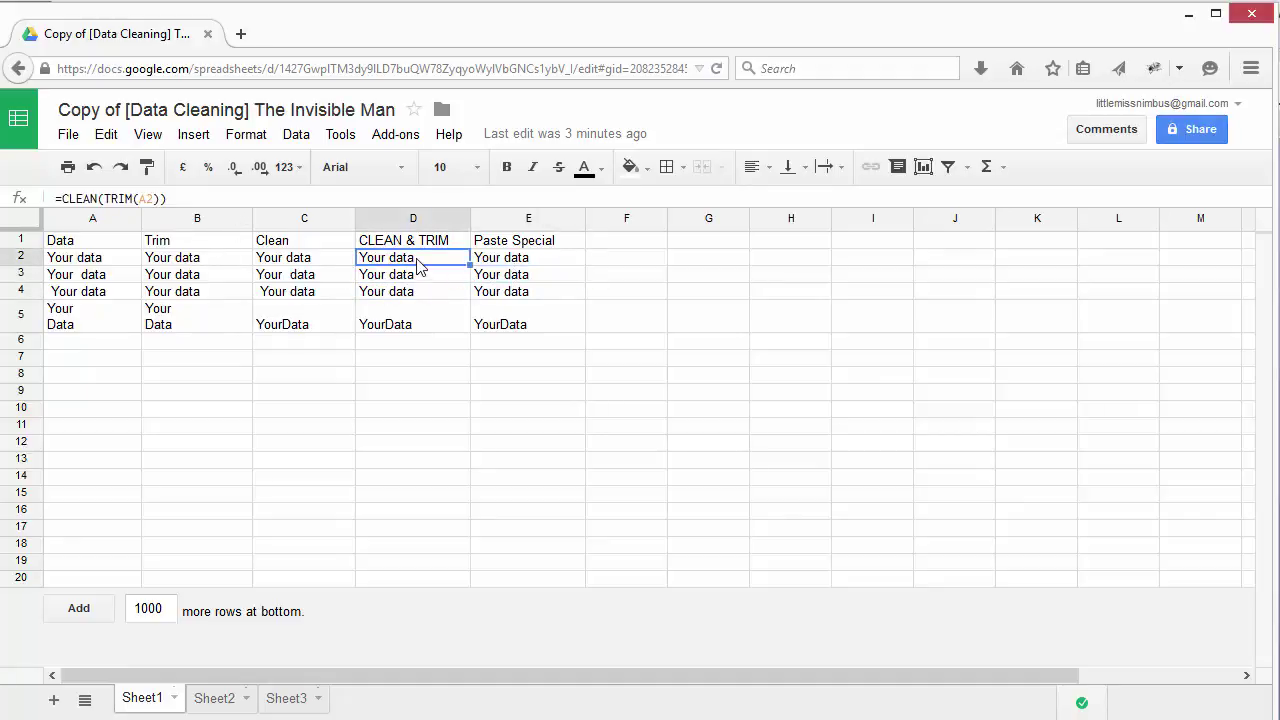
left_click(429, 297, "shift")
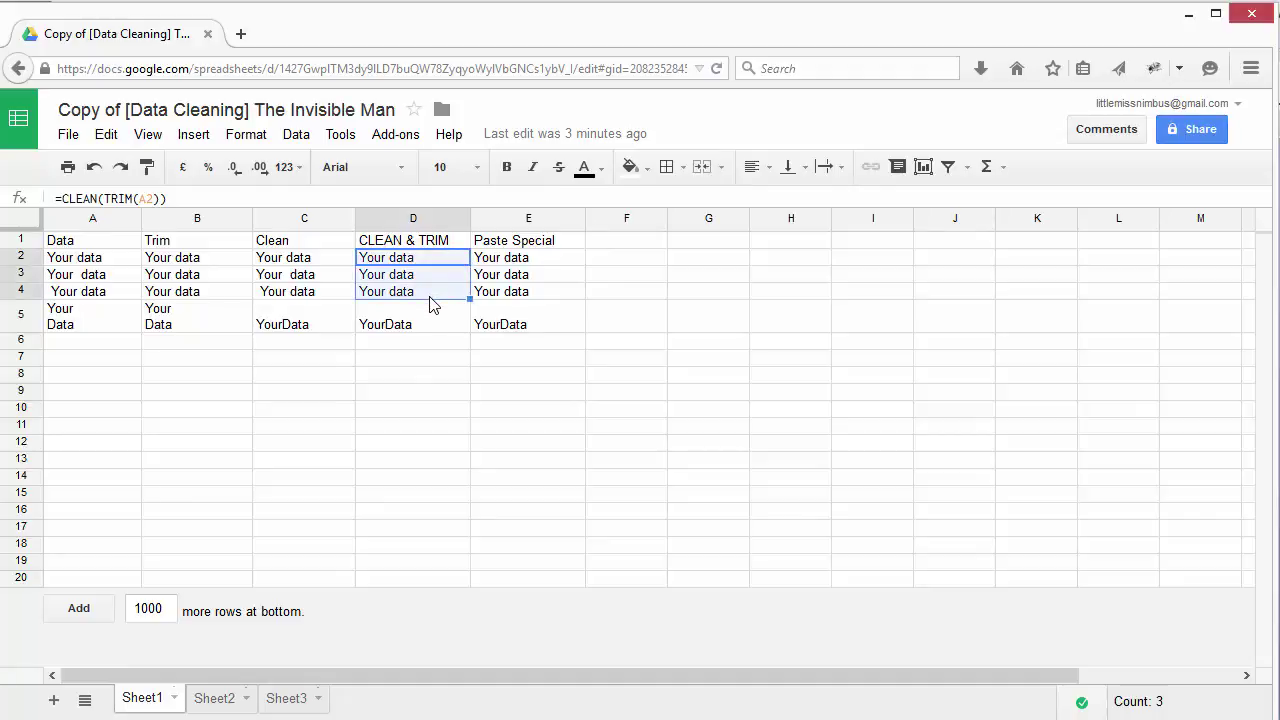
key("ctrl+c")
left_click(694, 270)
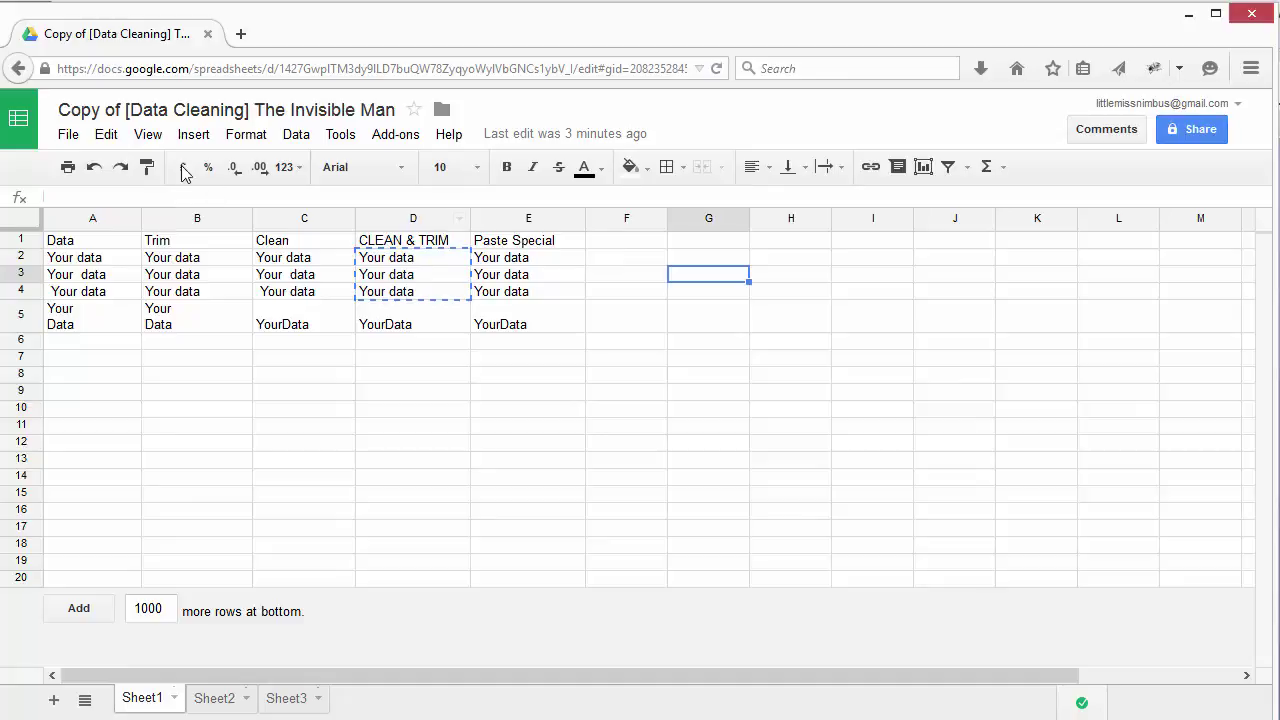
left_click(105, 135)
mouse_move(168, 323)
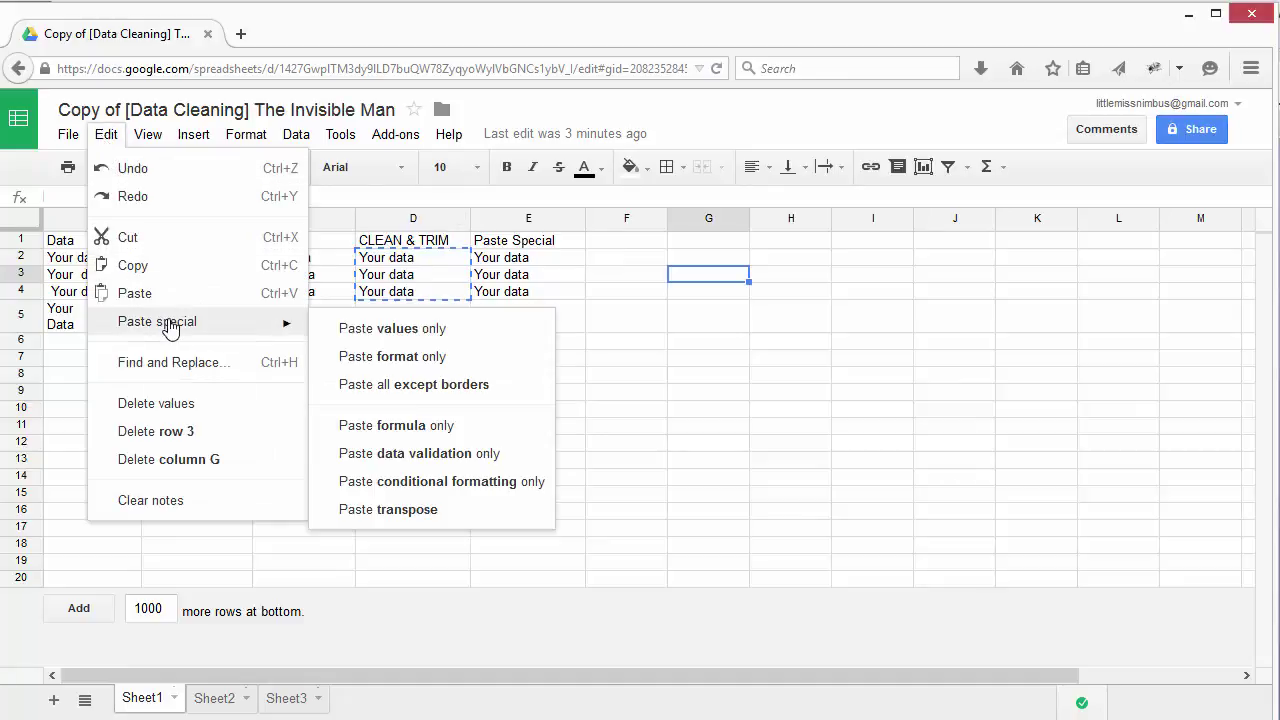
left_click(405, 337)
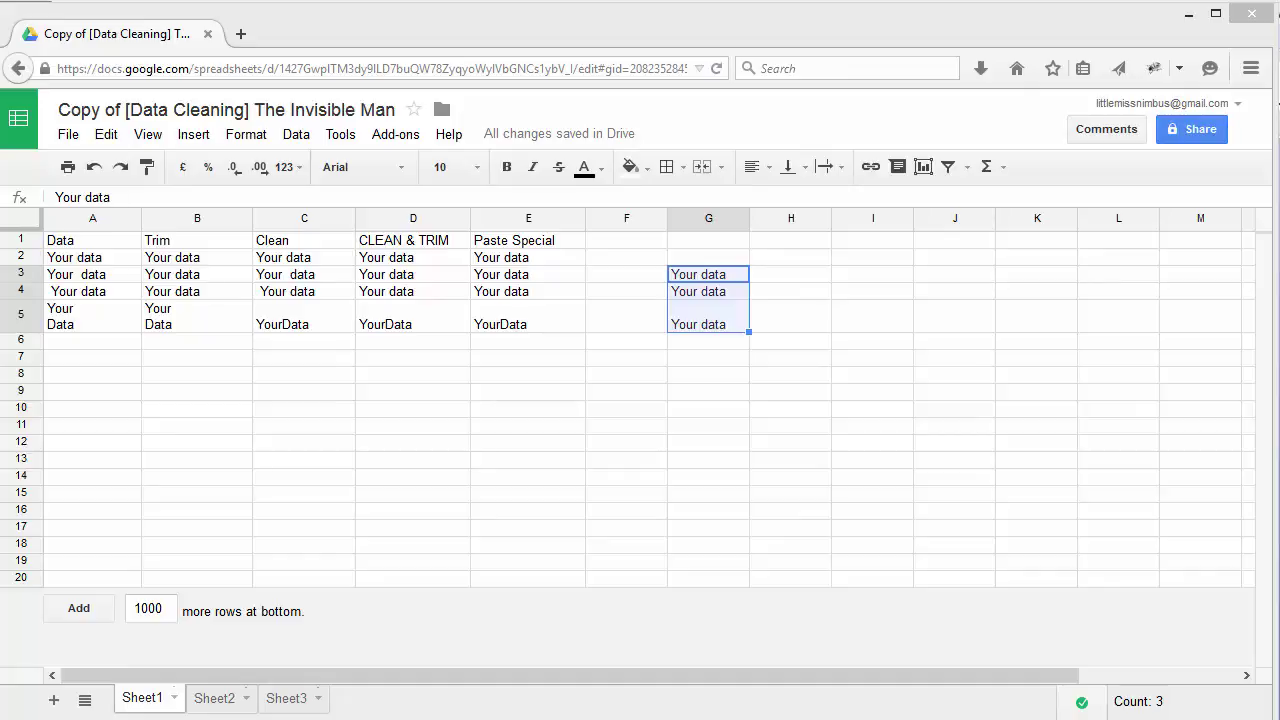
Set up a find and replace with "Yourdata" as the search text and "Your Data" as the replacement.
left_click(503, 335)
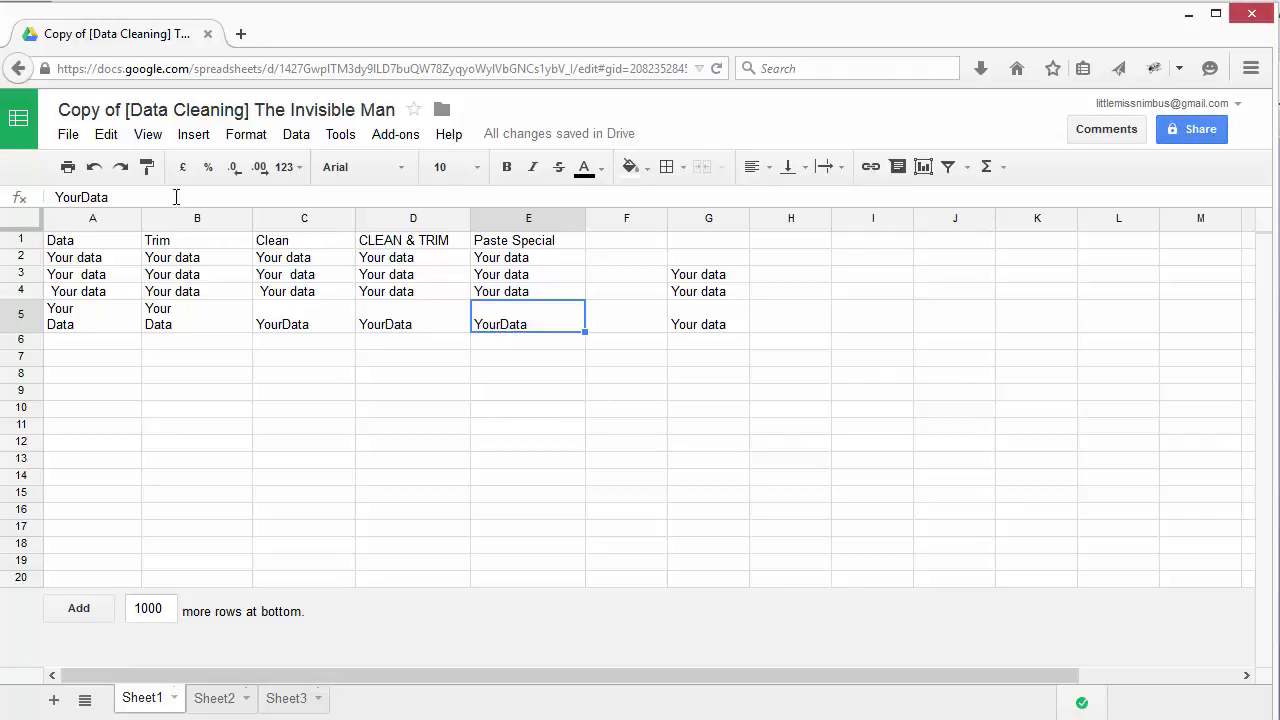
left_click(103, 134)
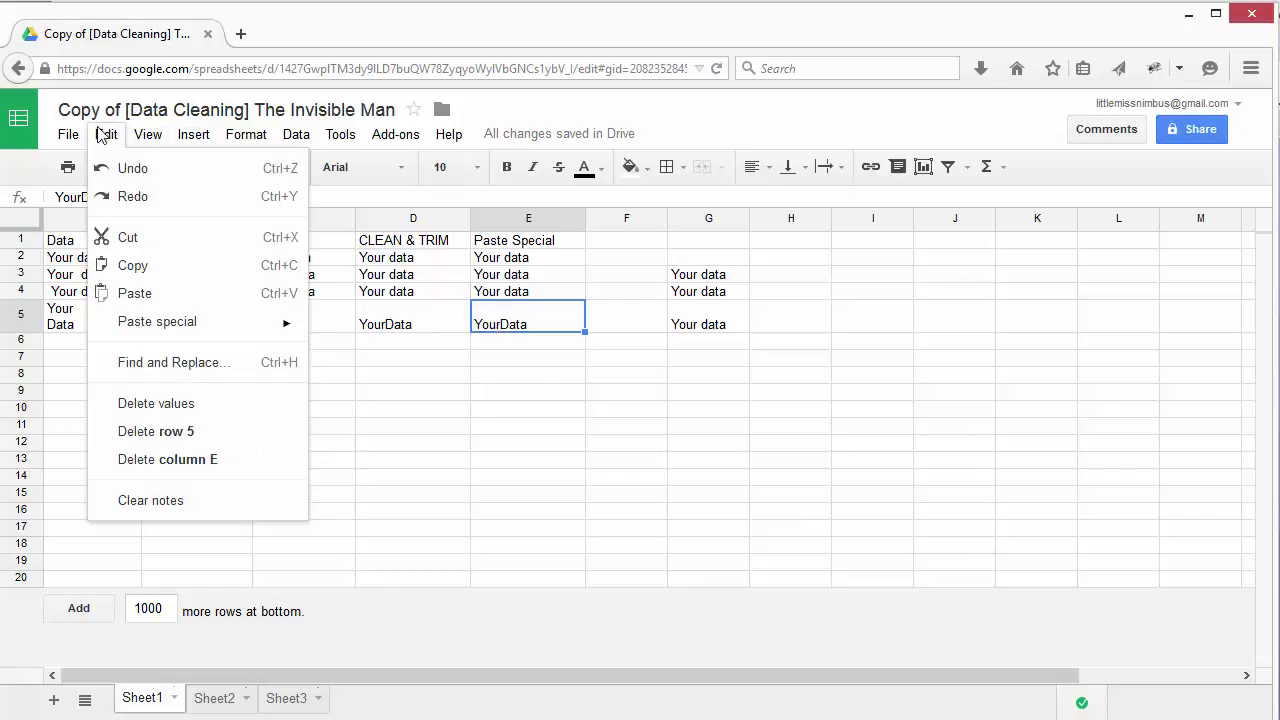
left_click(176, 365)
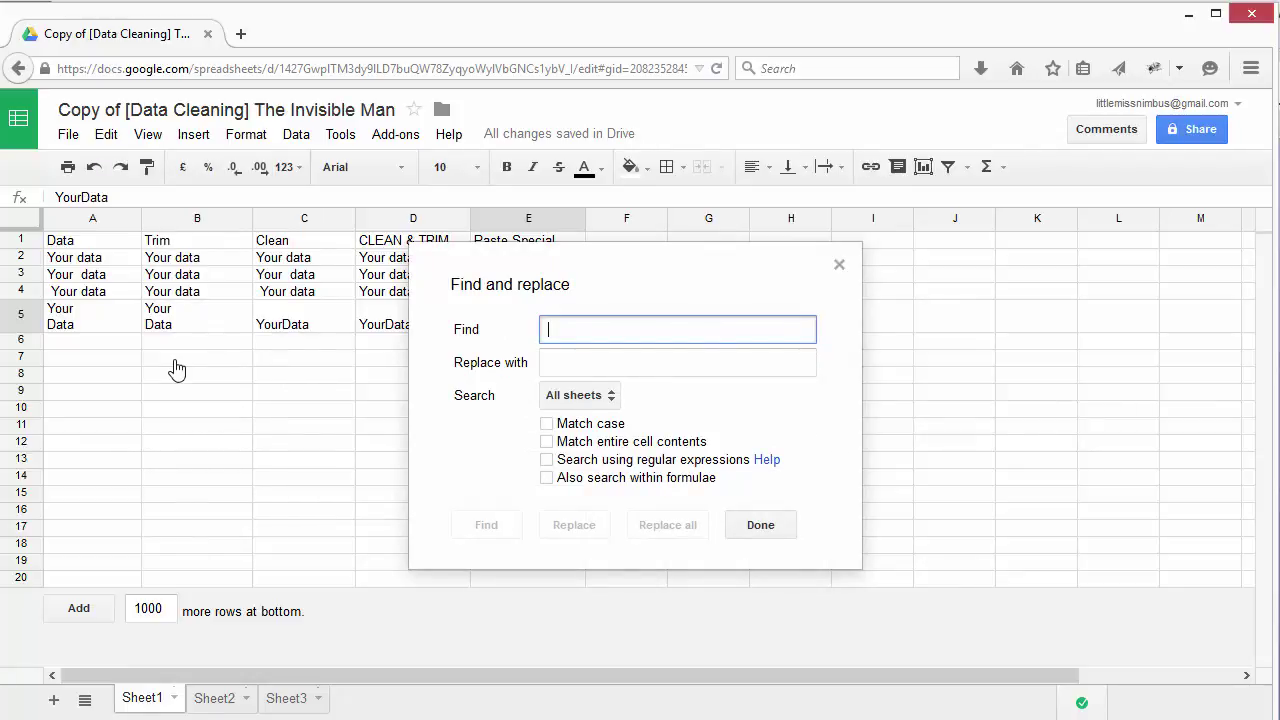
type("Yourd")
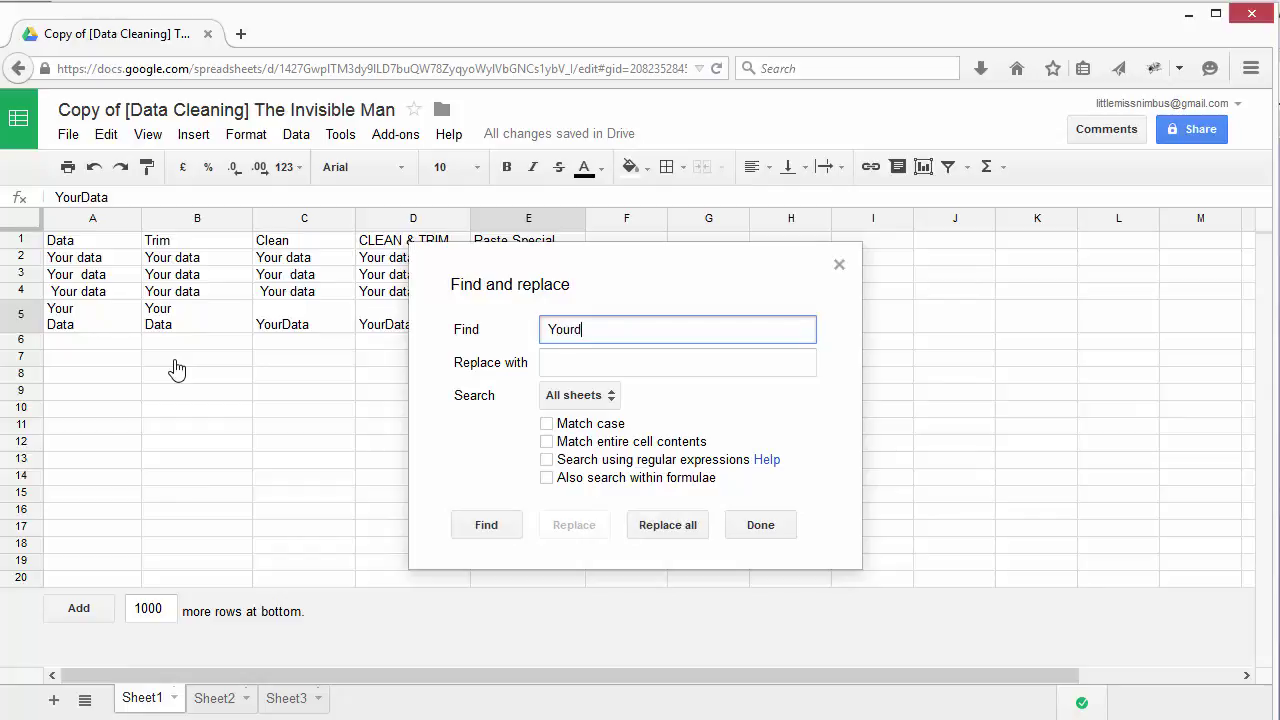
type("ata")
left_click(625, 359)
type("Y")
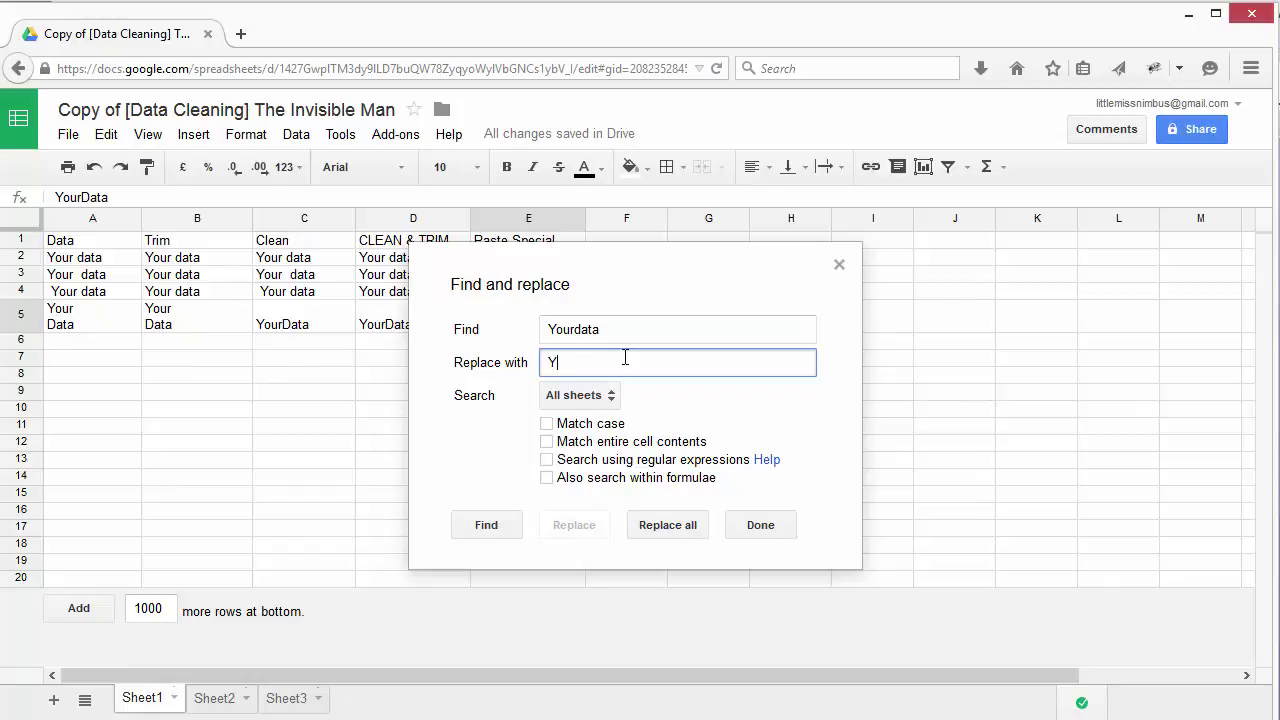
type("our Data")
Correct the search text to "YourData", replace all instances across all sheets, and check cell E5.
left_click(580, 329)
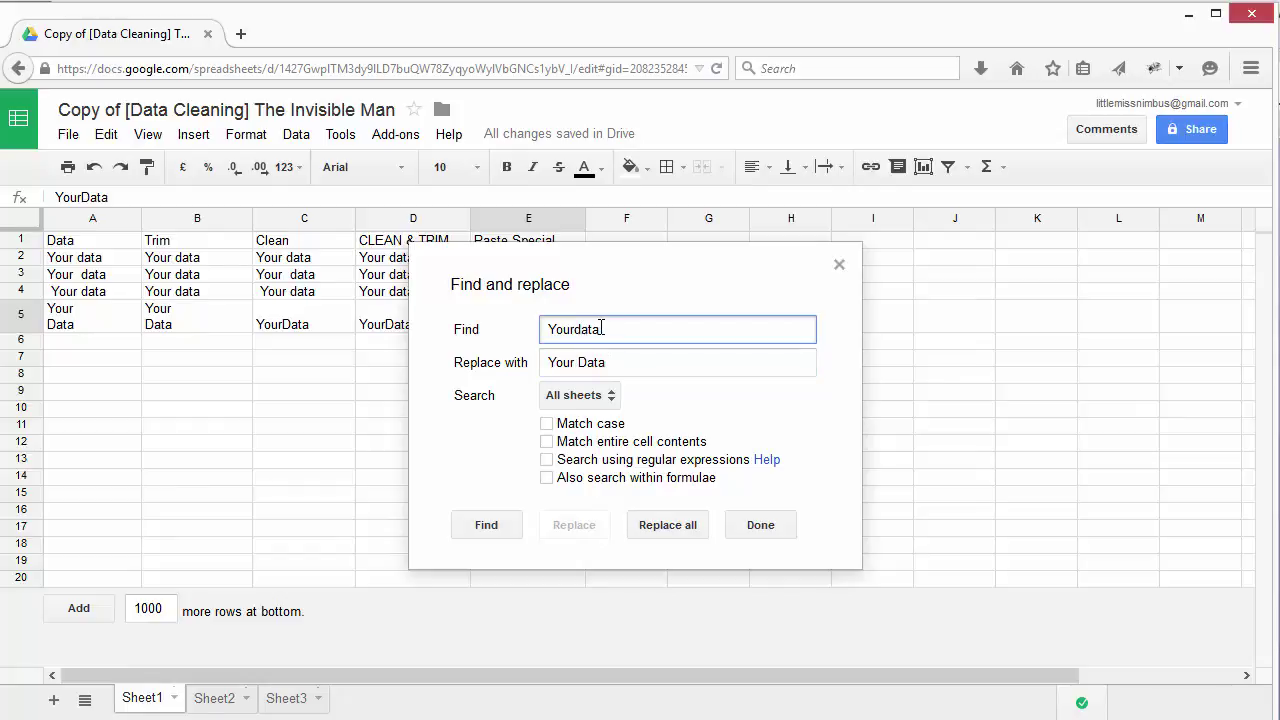
key("Delete")
type("D")
left_click(675, 531)
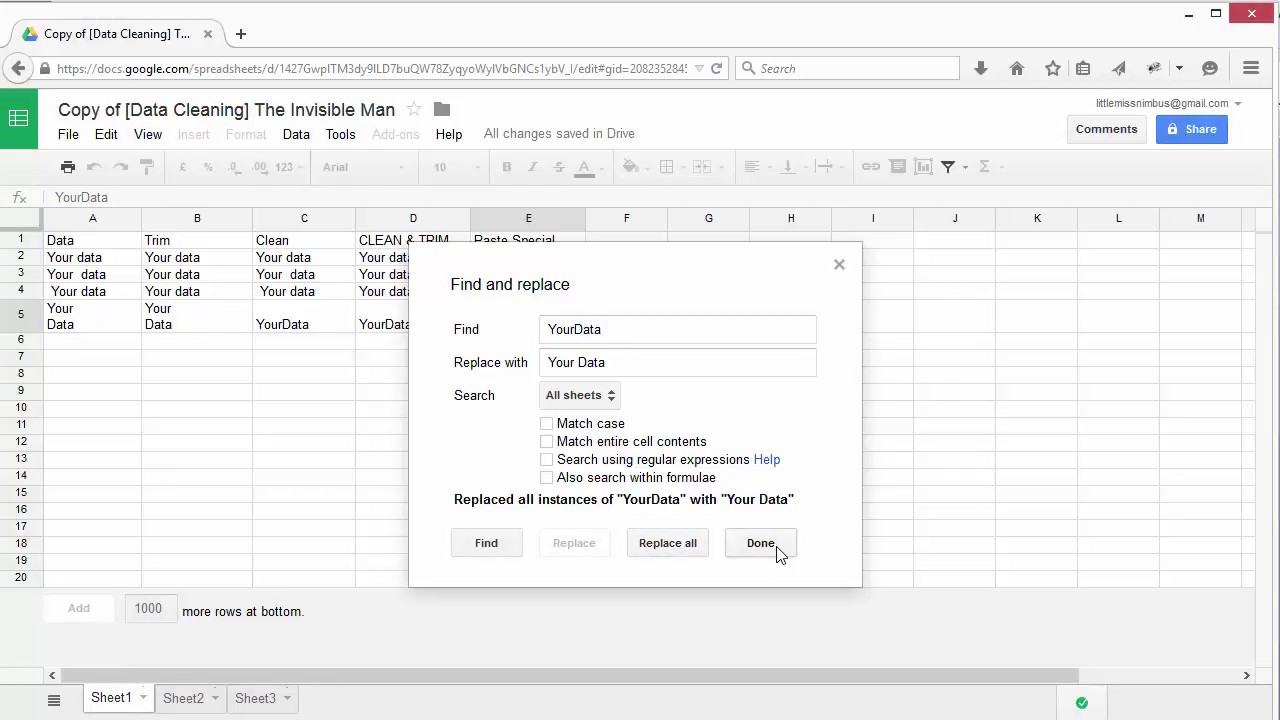
left_click(778, 552)
left_click(700, 478)
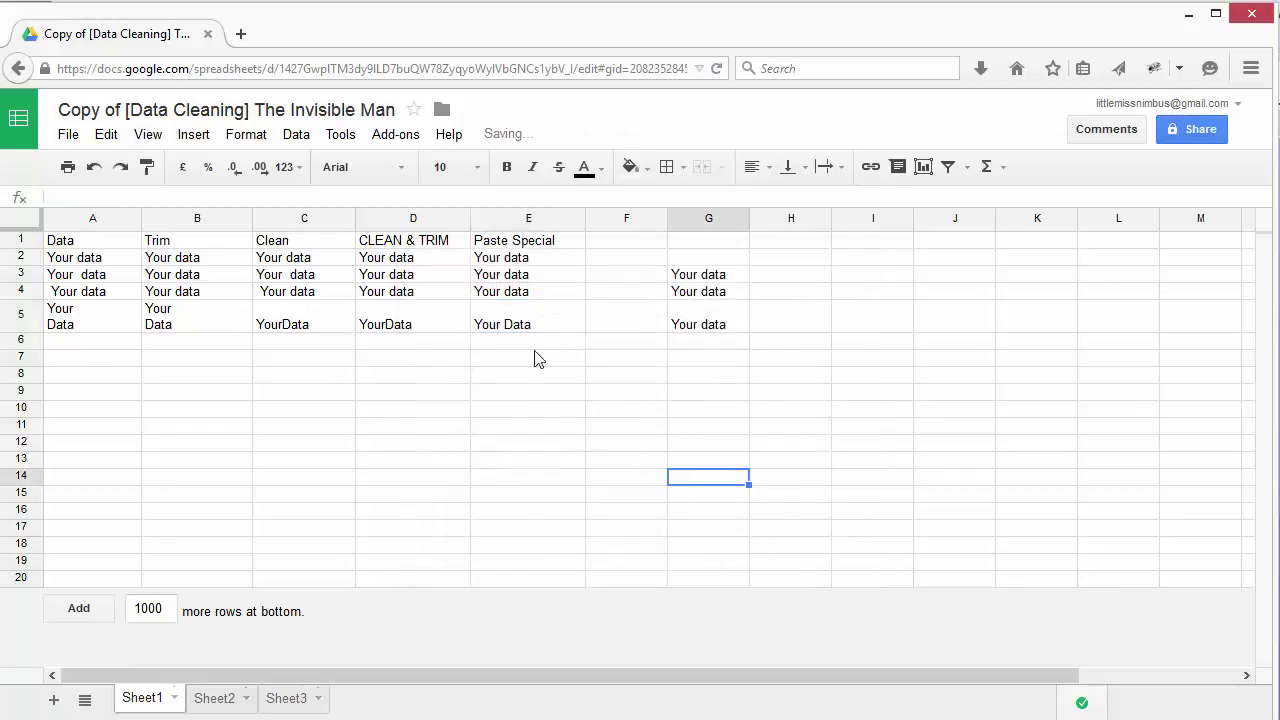
left_click(533, 328)
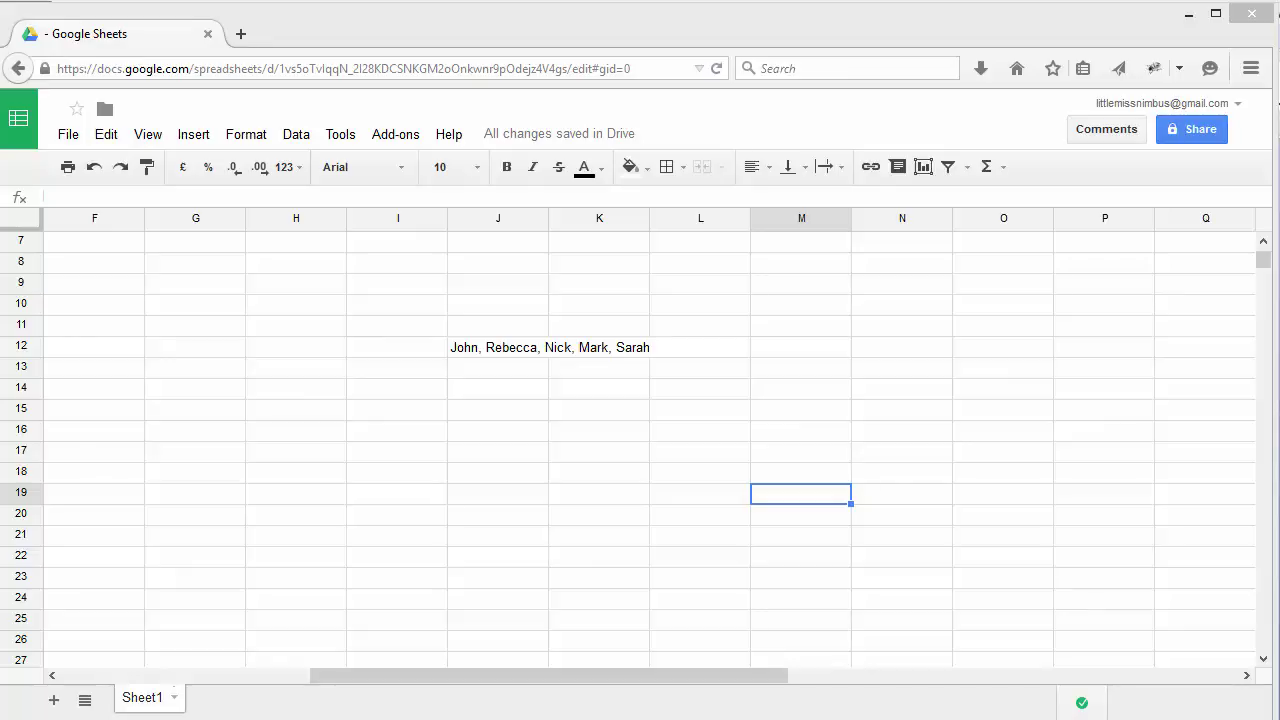
In the sheet with the comma-separated names, enter =SPLIT(J12,",") in J8 to separate them into columns.
left_click(463, 350)
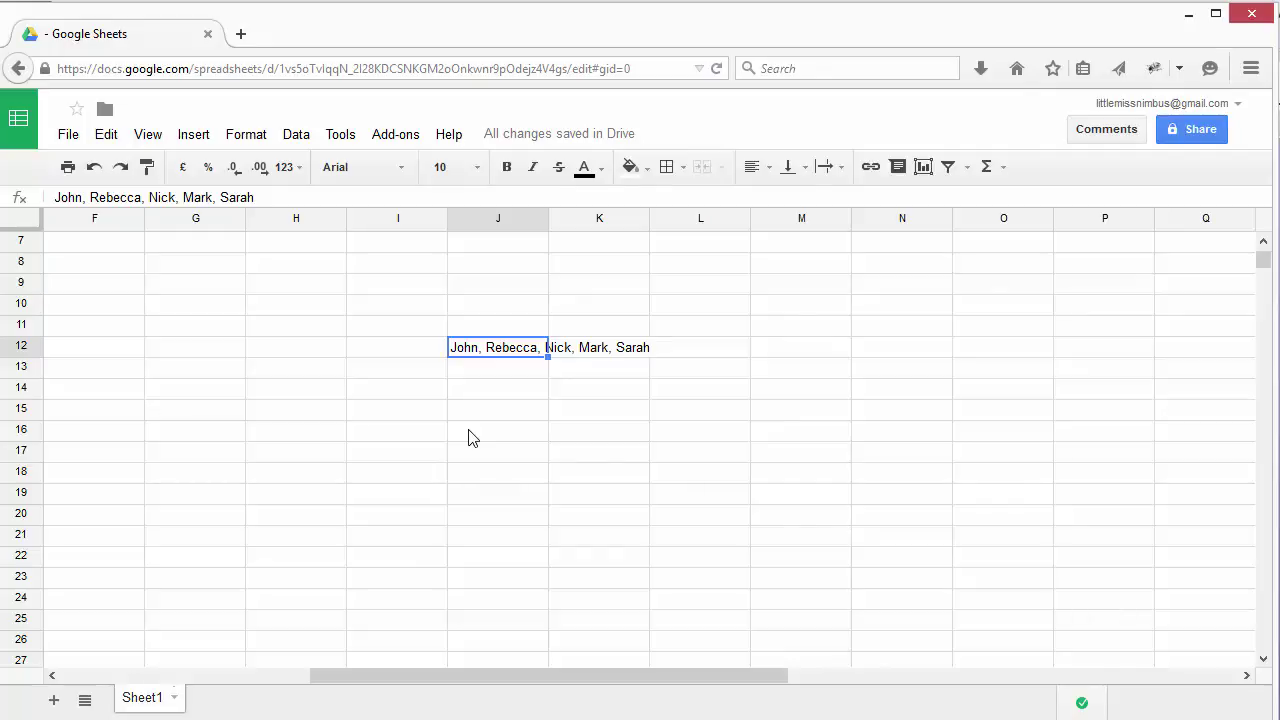
left_click(475, 268)
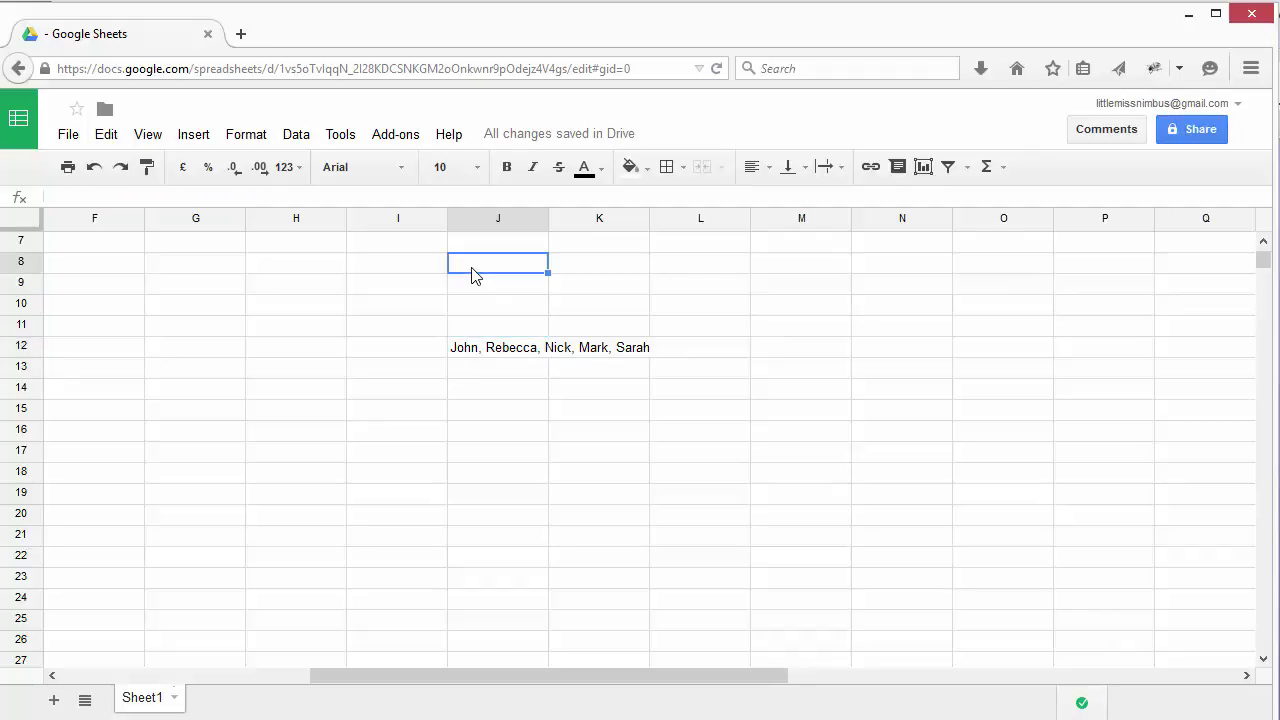
type("=spl")
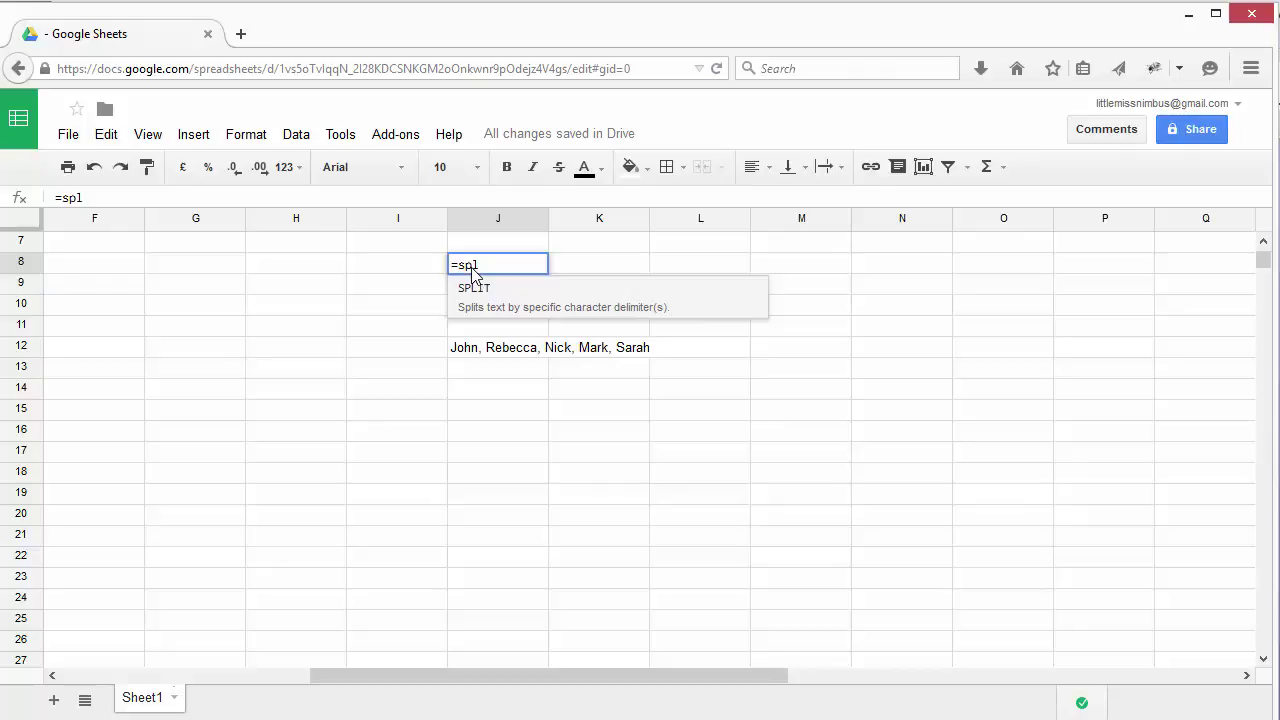
left_click(486, 306)
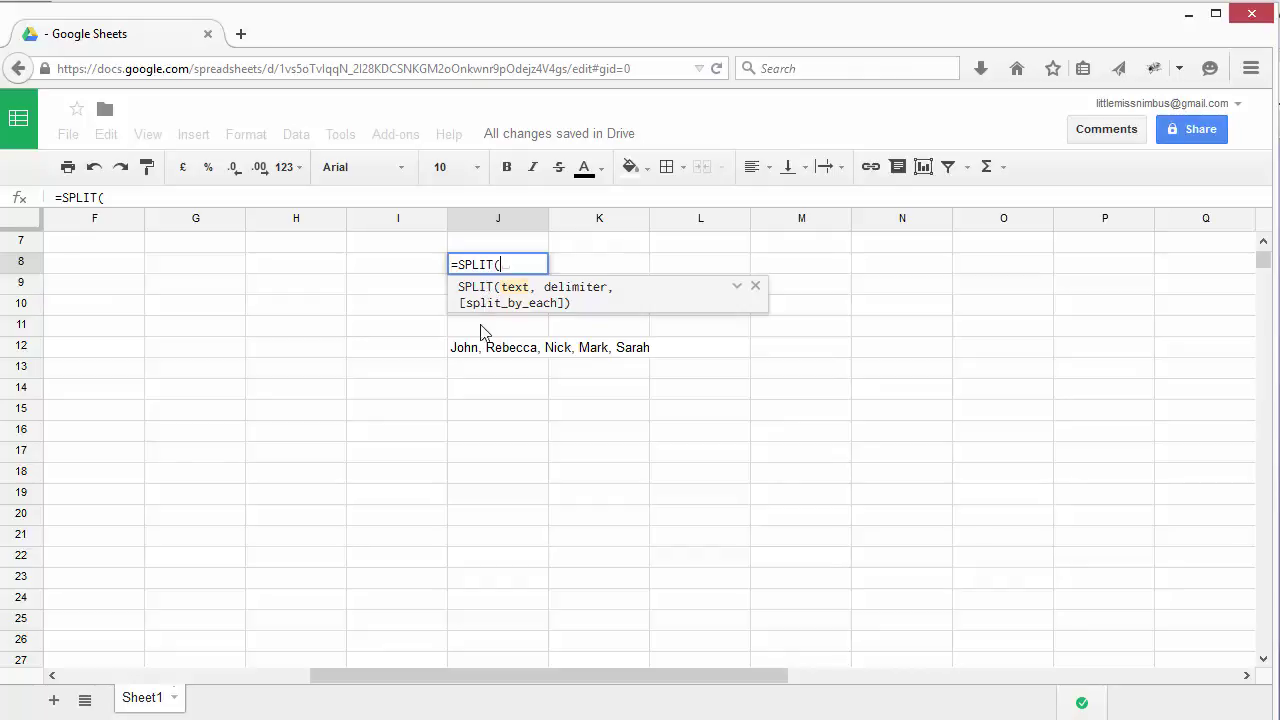
left_click(474, 358)
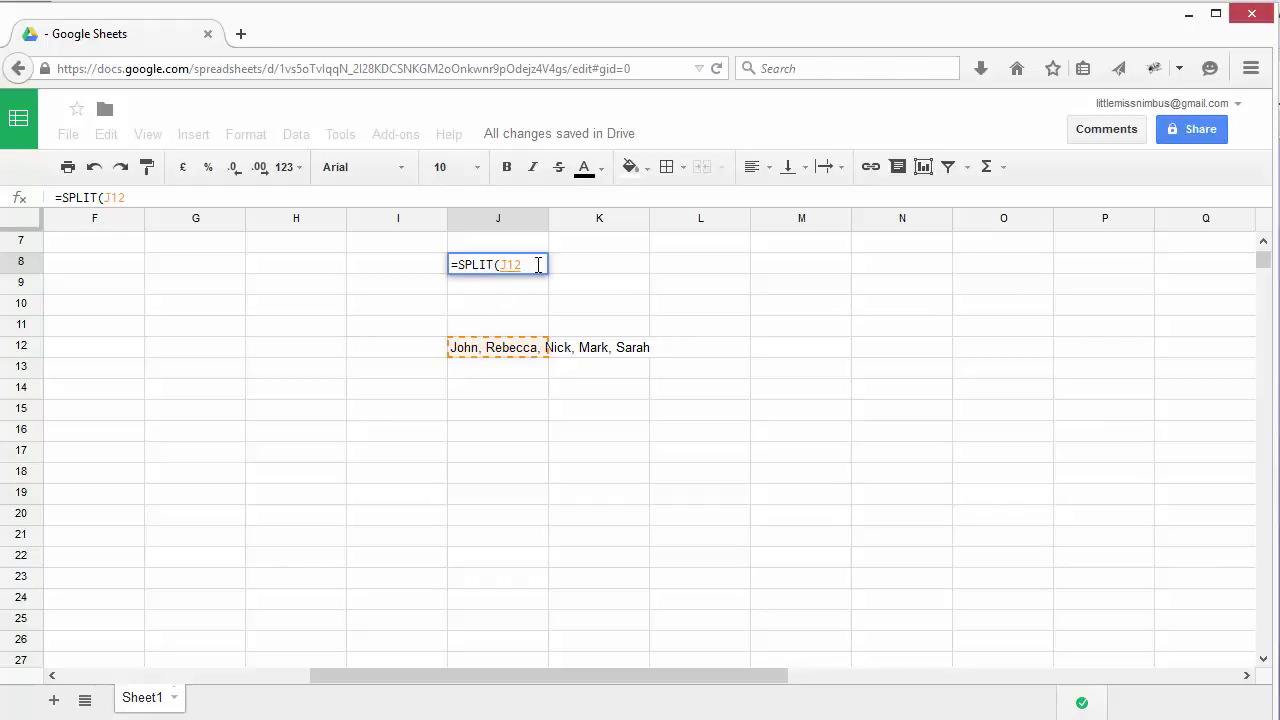
type(",\",\"")
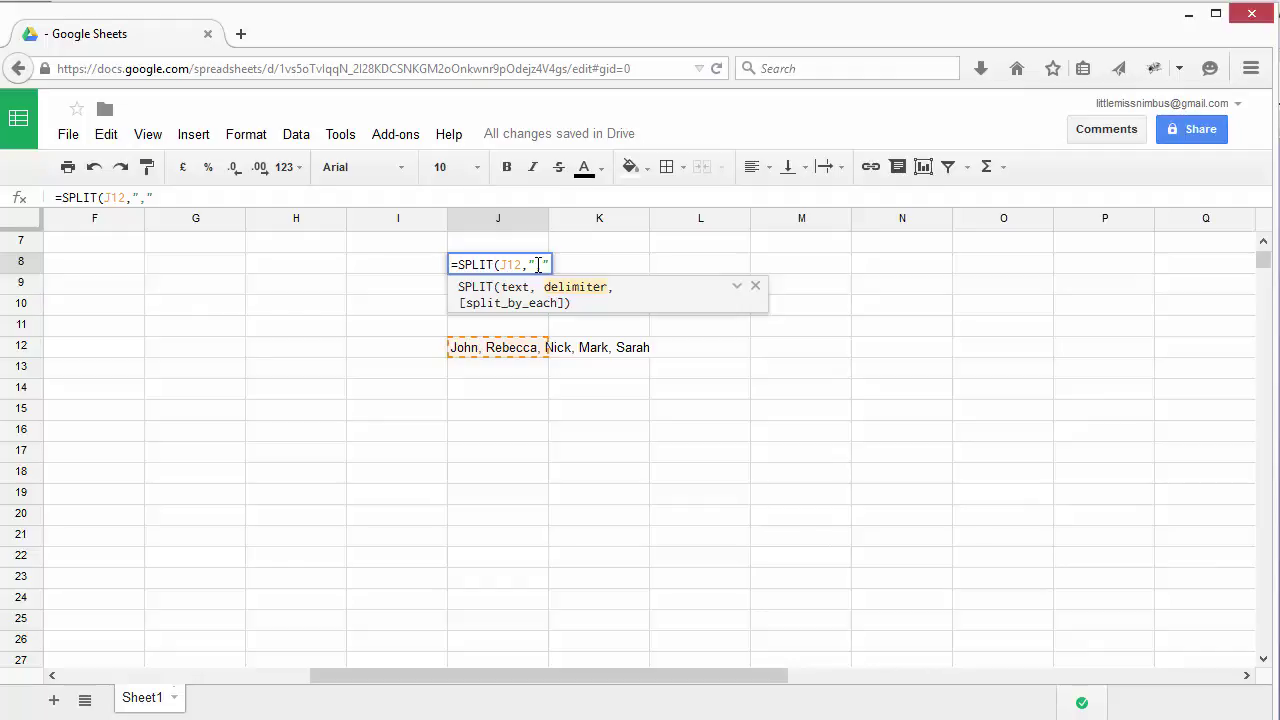
type(")")
key("Return")
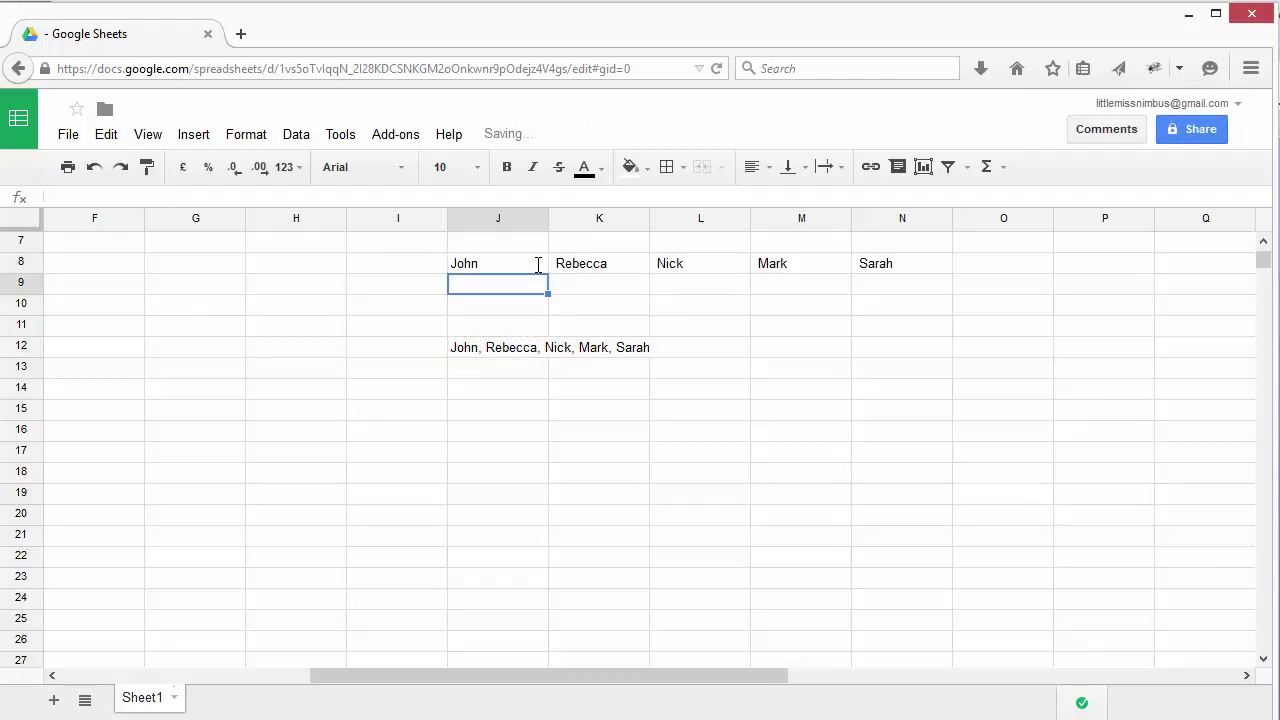